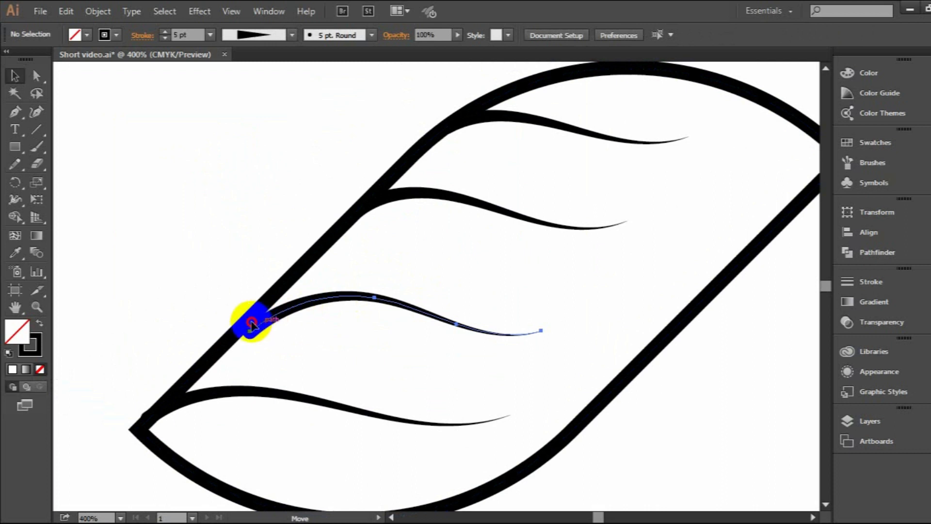
Shift the two lowest tapered curves slightly outward so their thick ends blend into the shape's slanted outline
drag(249, 324, 236, 323)
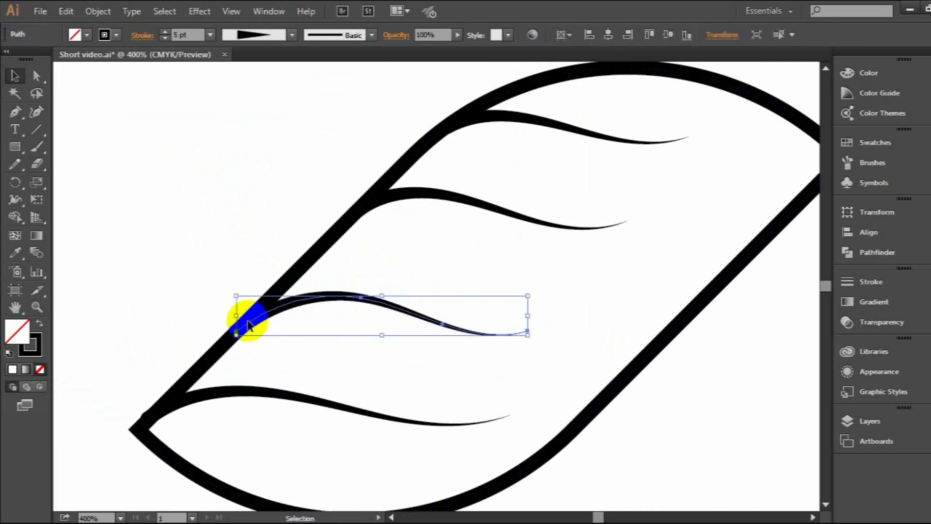
click(192, 397)
mouse_move(161, 413)
mouse_down()
mouse_move(184, 413)
mouse_move(169, 408)
mouse_move(146, 420)
mouse_up()
click(139, 303)
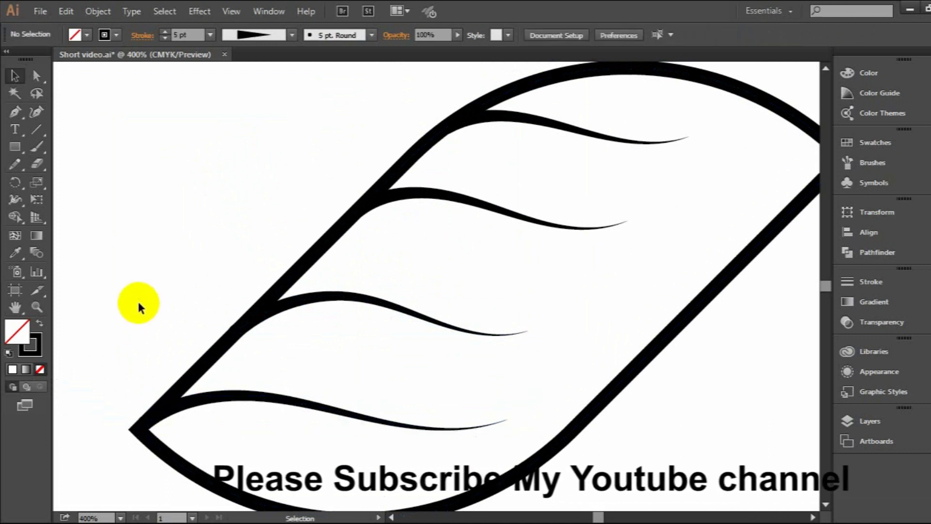
Fill the outlined strand shape with gray 999999, keeping its black stroke
scroll(542, 314, down, 3)
drag(642, 342, 533, 324)
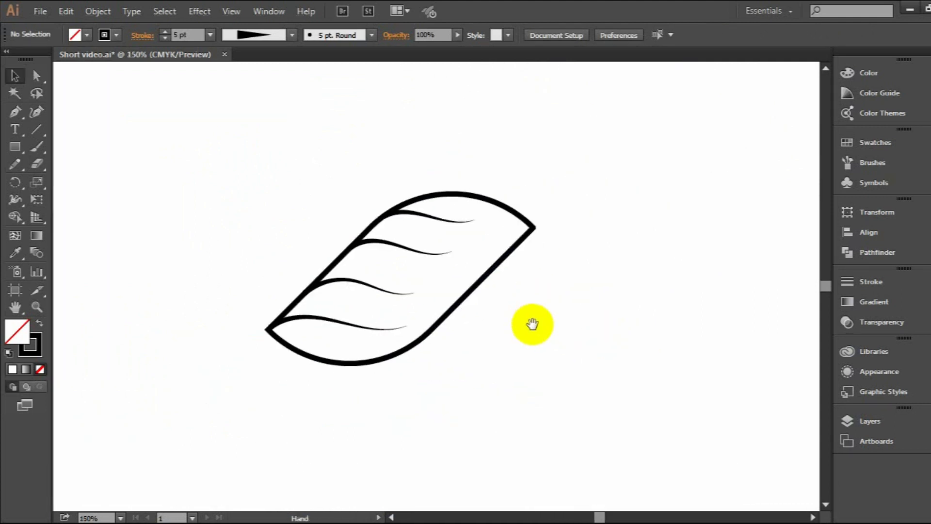
key(ctrl+0)
key(ctrl+1)
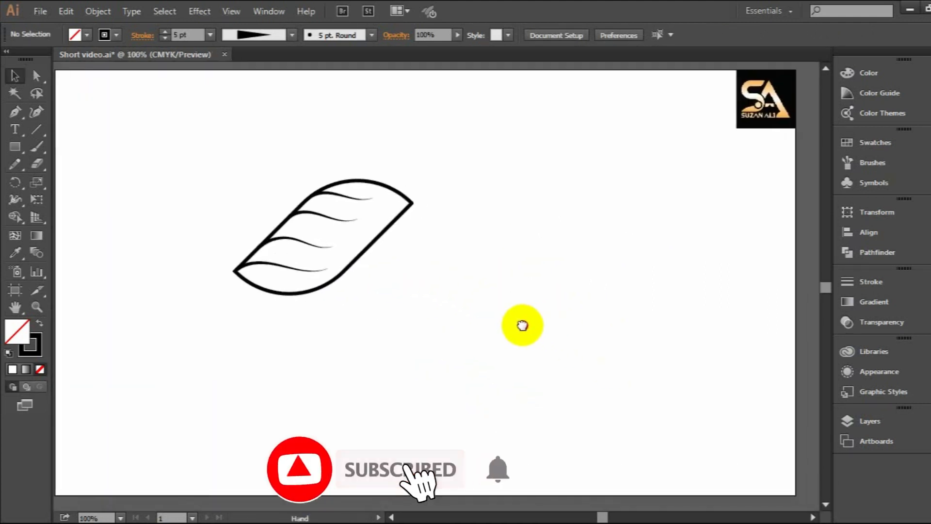
click(364, 179)
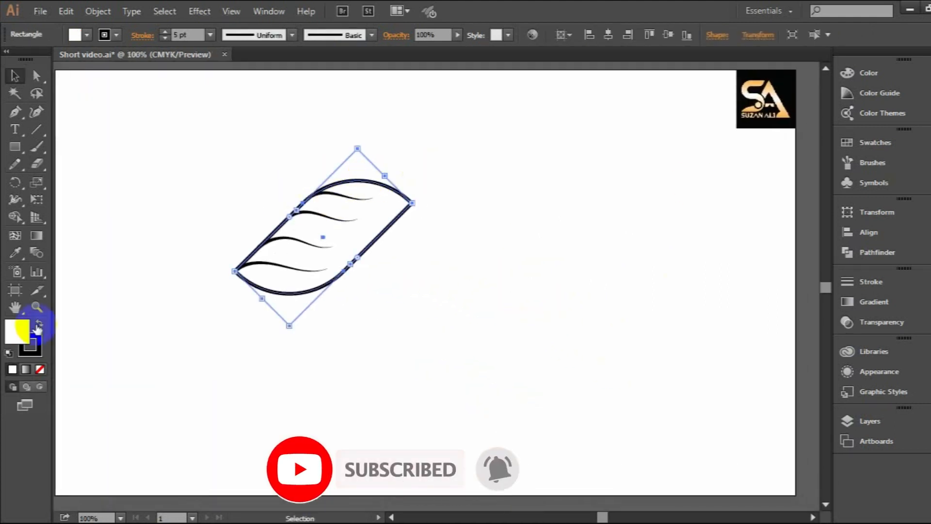
double_click(17, 329)
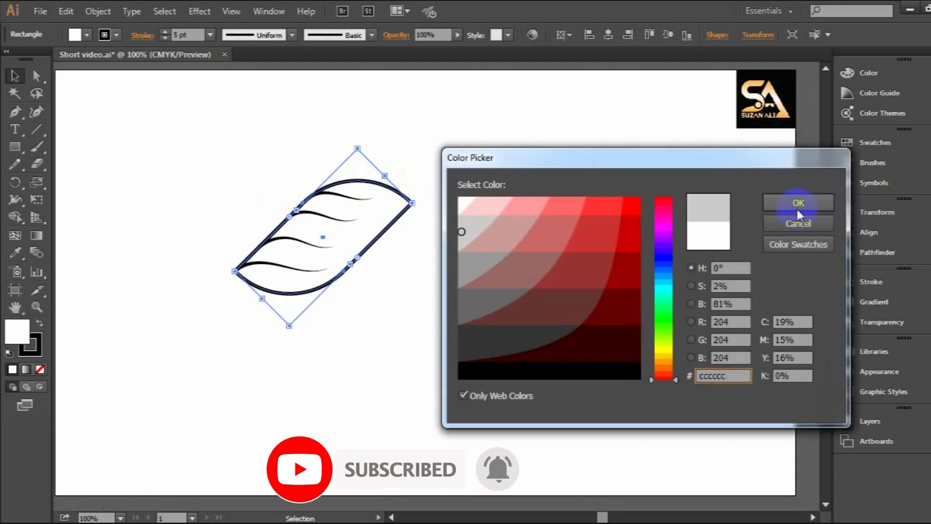
click(468, 260)
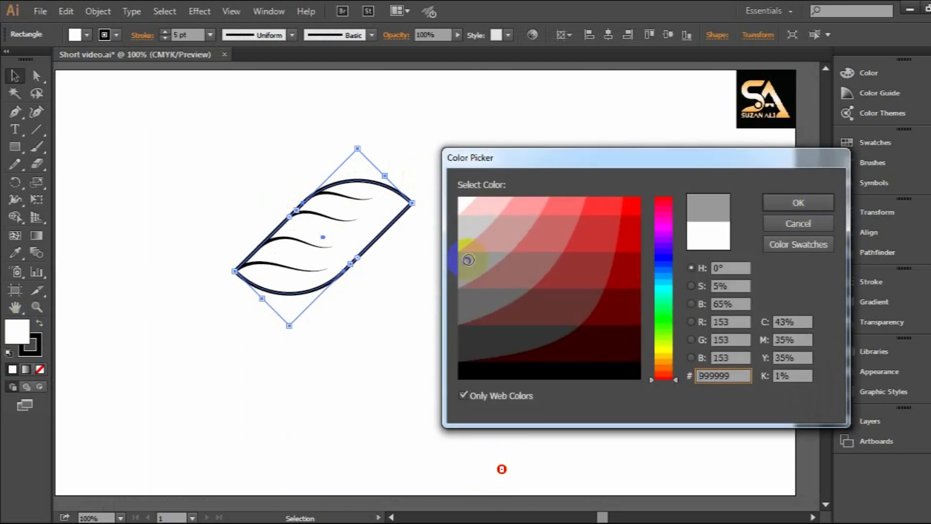
click(816, 208)
click(487, 204)
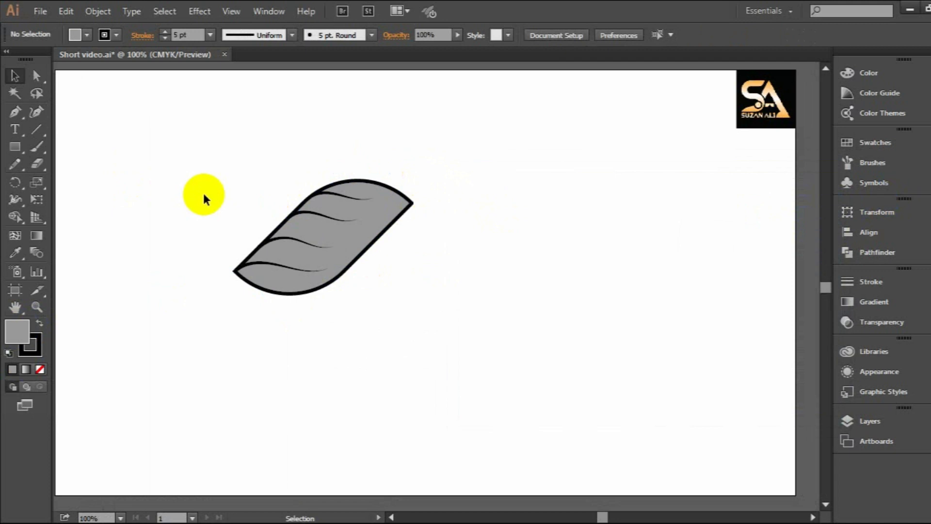
Convert the strokes of the shape and its four inner curves to filled paths with Outline Stroke
drag(202, 182, 417, 303)
click(98, 11)
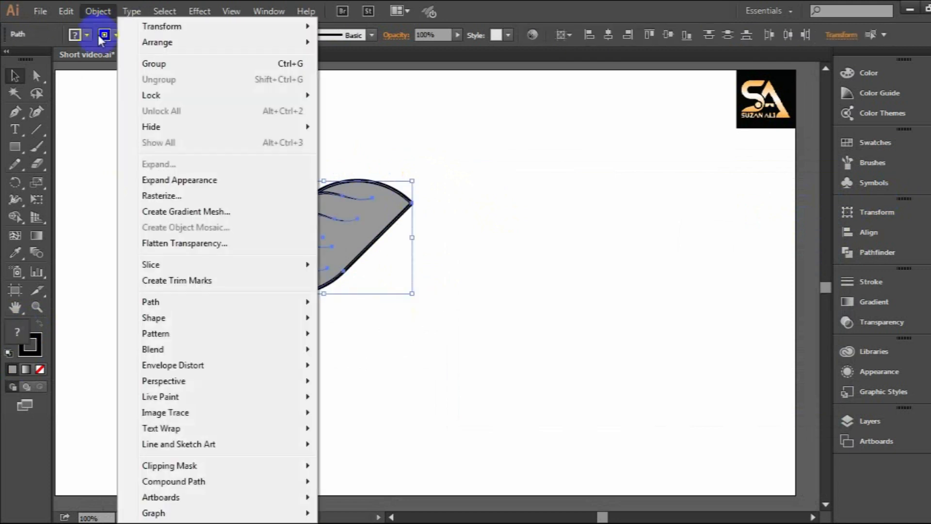
mouse_move(176, 305)
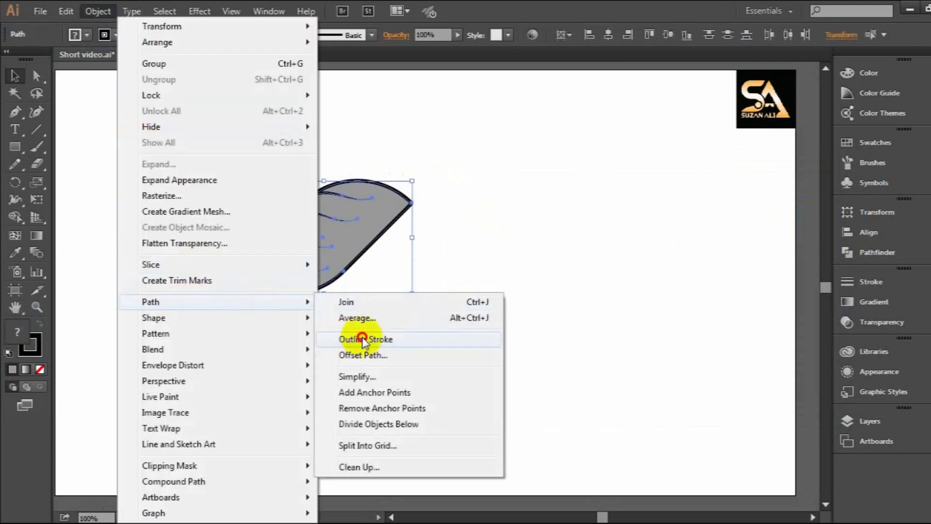
click(365, 340)
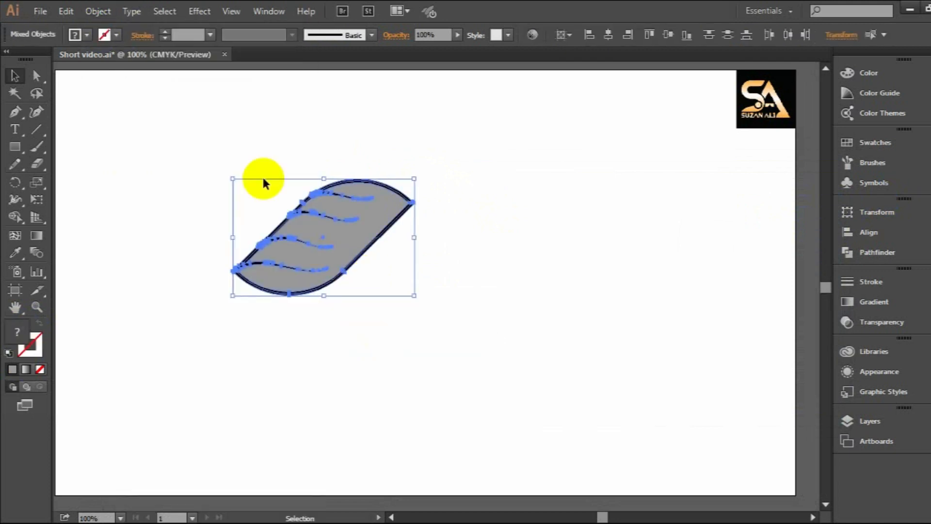
Save the outlined strand artwork as a new pattern swatch and deselect it
click(877, 154)
drag(399, 194, 709, 206)
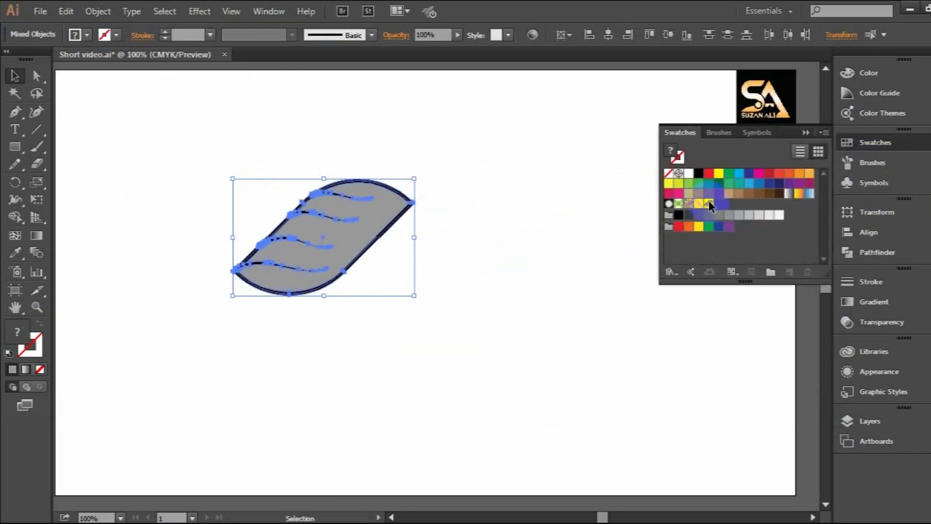
click(504, 213)
Move the complete original strand artwork off the artboard and open the new pattern swatch for editing
scroll(464, 214, up, 2)
drag(361, 227, 365, 65)
key(ctrl+z)
mouse_move(177, 224)
mouse_down()
mouse_move(384, 359)
mouse_move(482, 404)
mouse_up()
drag(347, 254, 345, 162)
scroll(365, 279, down, 5)
key(space)
drag(310, 372, 327, 282)
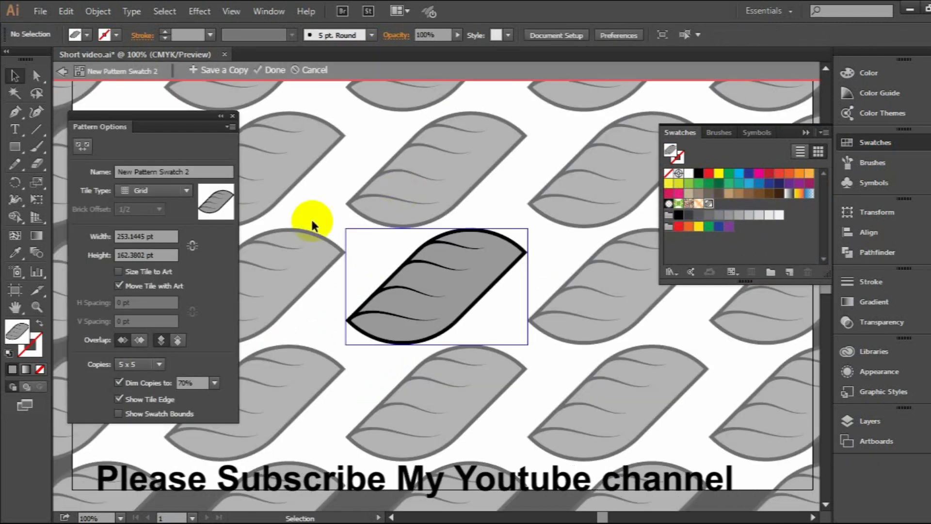
Narrow the pattern tile to a width of 151 pt so neighbouring strands overlap, and finish editing the pattern
click(97, 249)
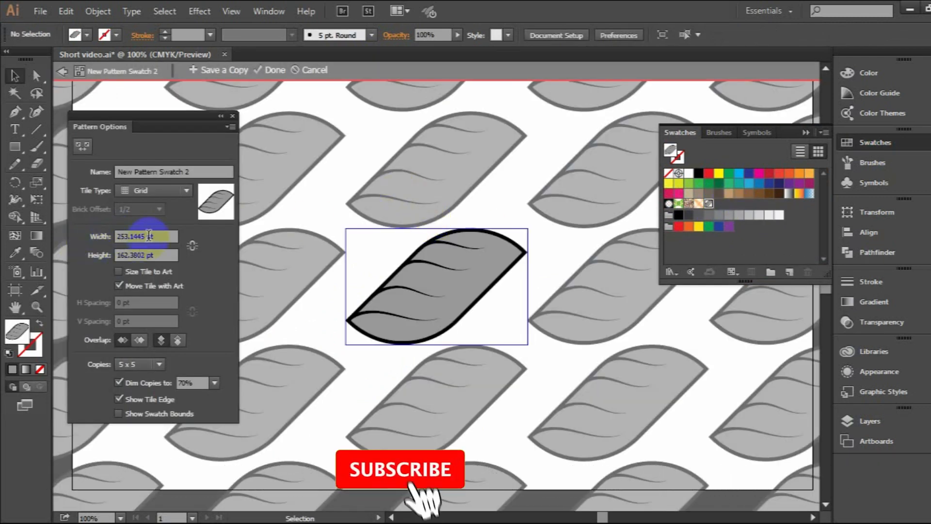
text(225)
key(Return)
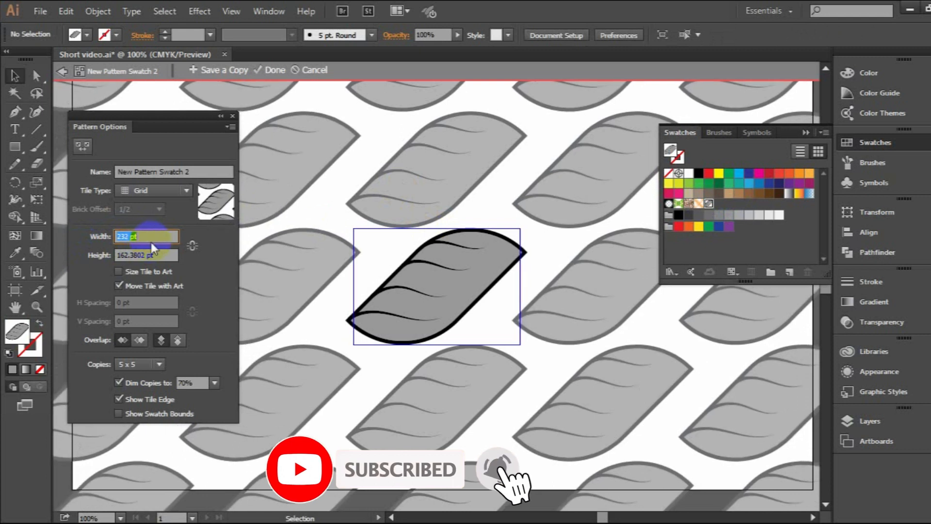
text(200)
key(Return)
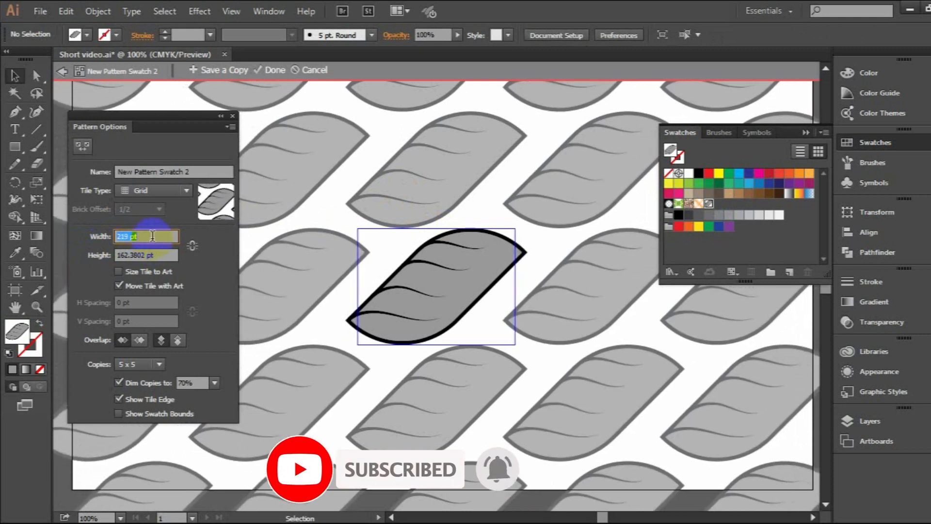
scroll(151, 236, down, 20)
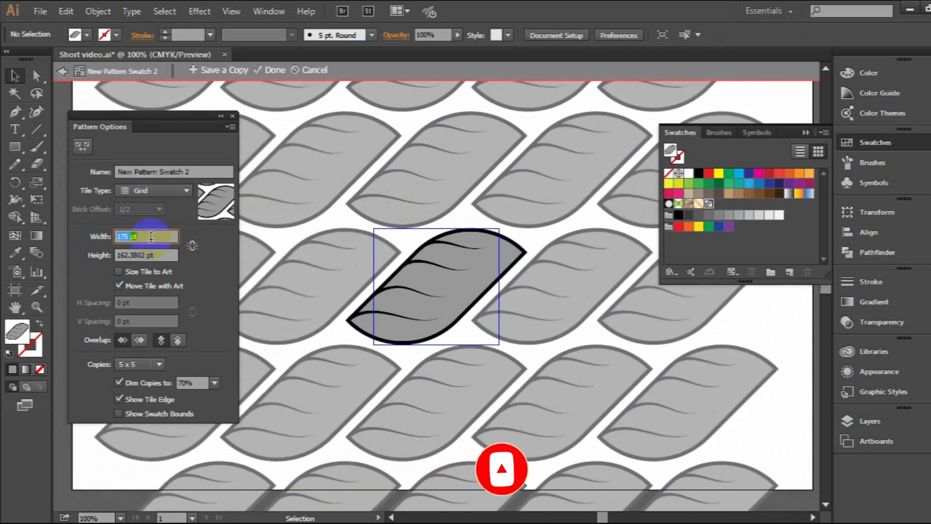
scroll(151, 236, down, 5)
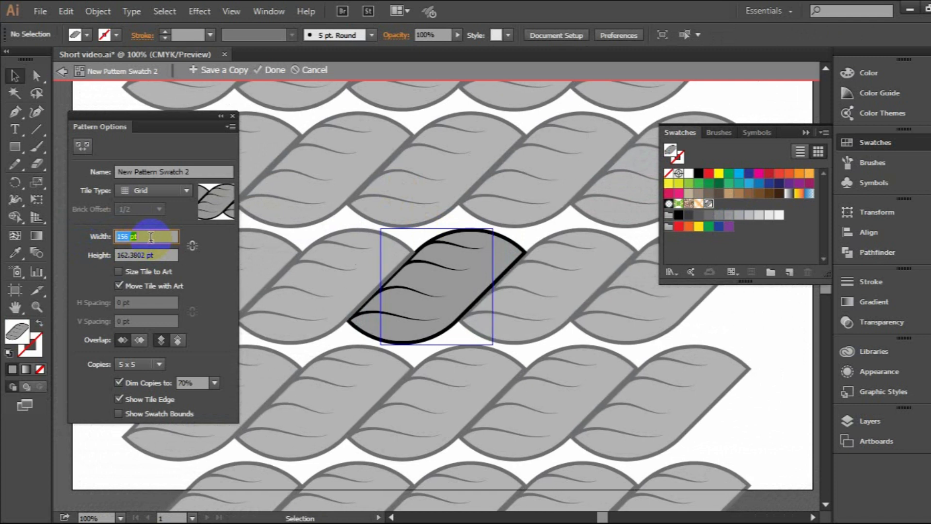
scroll(151, 236, down, 2)
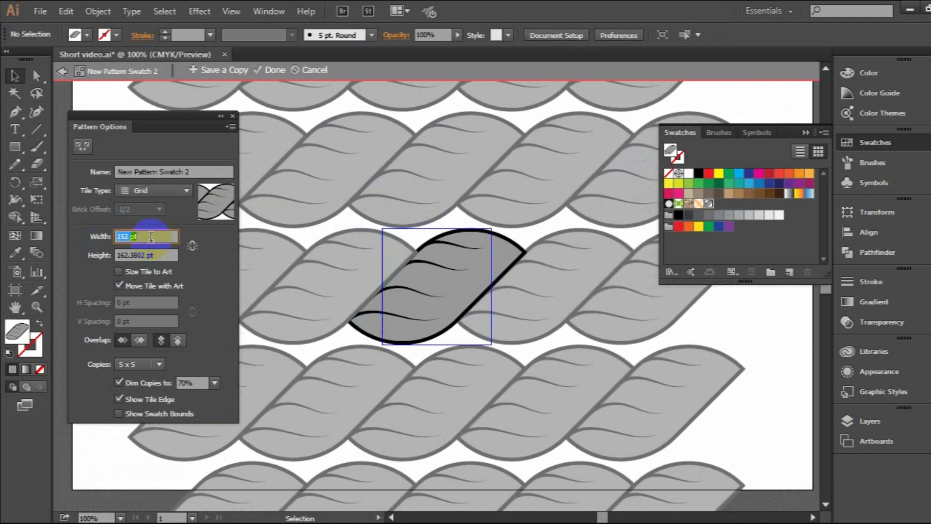
scroll(151, 236, down, 1)
scroll(151, 236, down, 1)
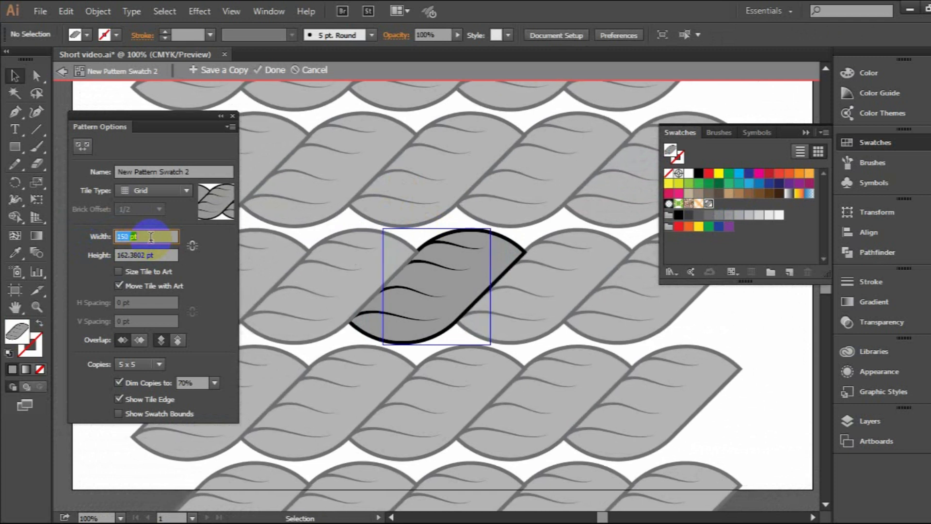
scroll(151, 236, up, 1)
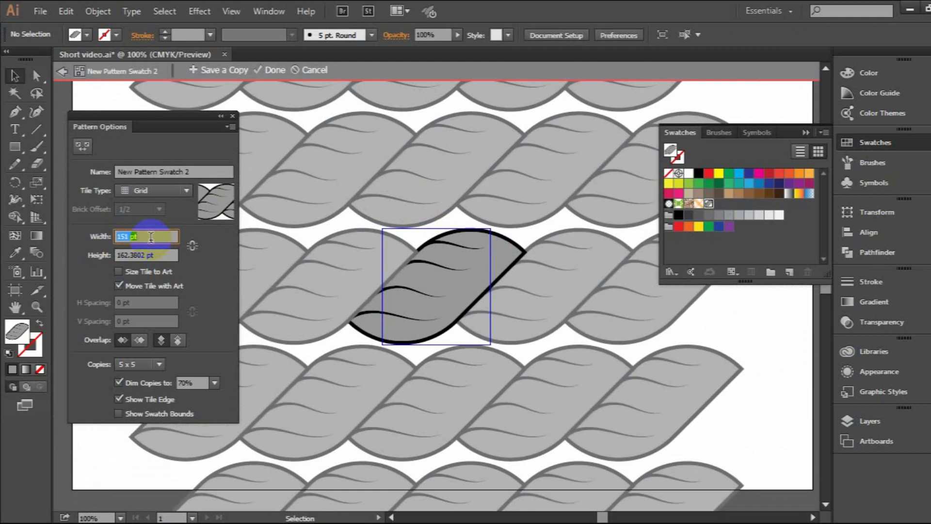
scroll(151, 236, up, 1)
scroll(151, 236, up, 1)
scroll(151, 236, down, 2)
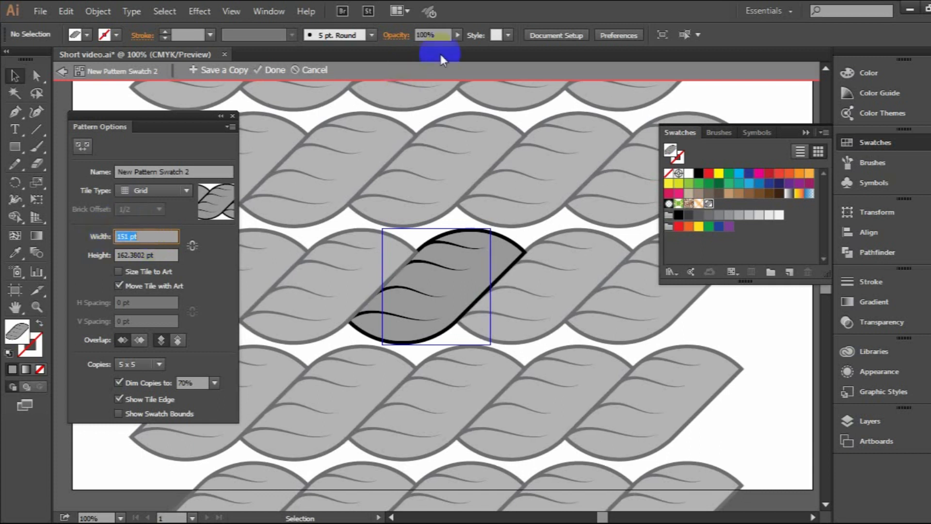
click(274, 72)
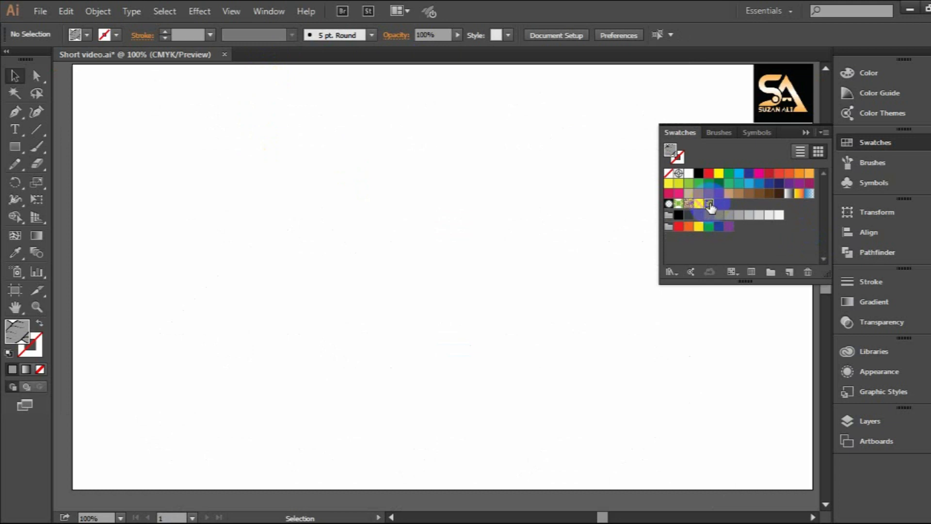
Place the edited pattern swatch's artwork on the artboard and put the swatches away
drag(710, 206, 471, 253)
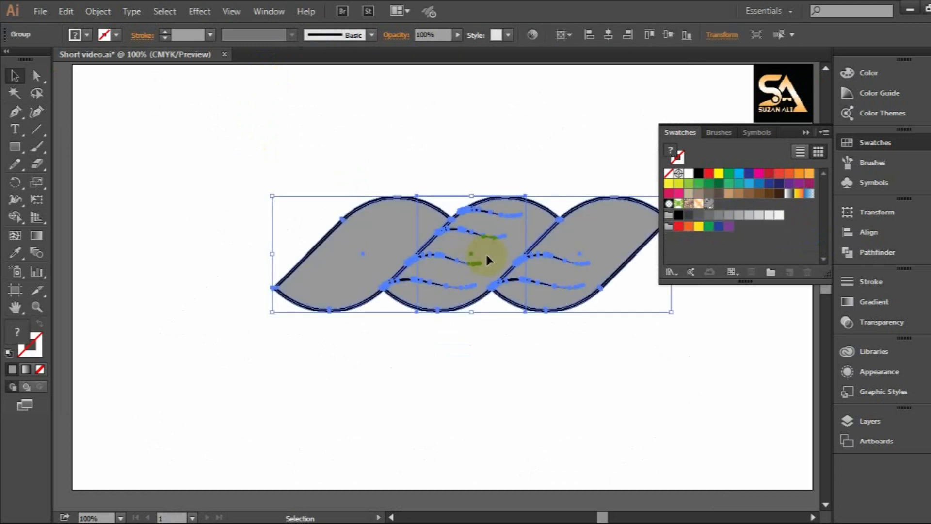
drag(587, 153, 570, 163)
click(806, 134)
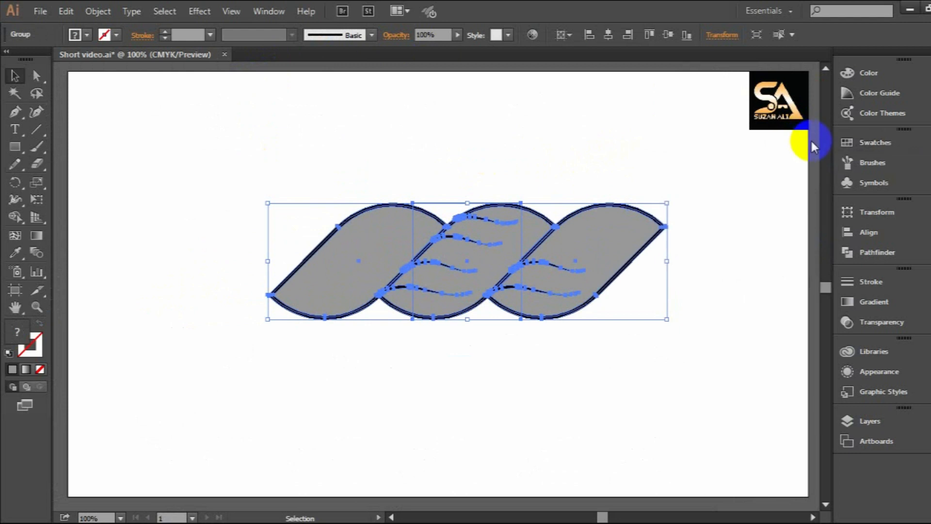
Trim away the parts of the strands outside the central tile rectangle with the Shape Builder tool
click(8, 216)
click(107, 218)
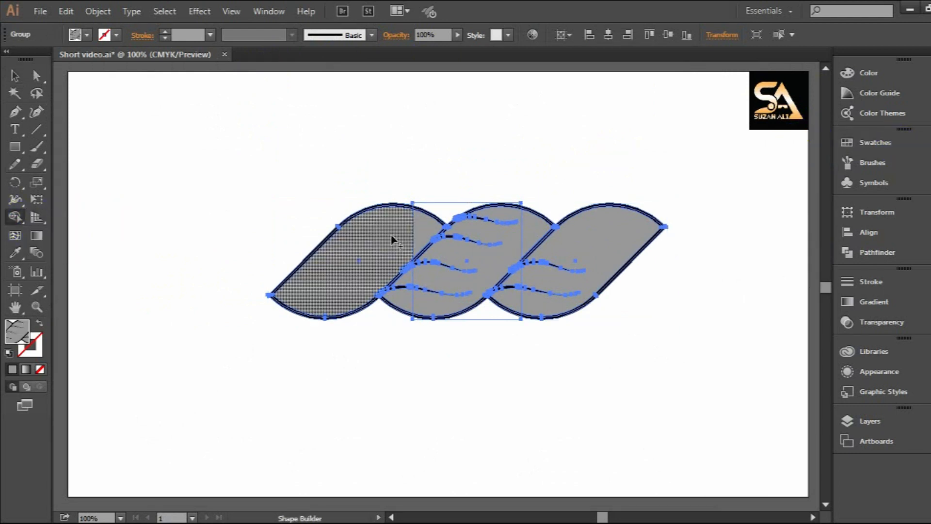
scroll(370, 251, up, 2)
mouse_move(395, 288)
mouse_down()
mouse_move(420, 388)
mouse_move(447, 273)
mouse_move(450, 357)
mouse_up()
drag(410, 262, 430, 345)
drag(397, 371, 398, 373)
drag(532, 322, 391, 307)
mouse_move(553, 150)
mouse_down()
mouse_move(545, 378)
mouse_move(552, 381)
mouse_up()
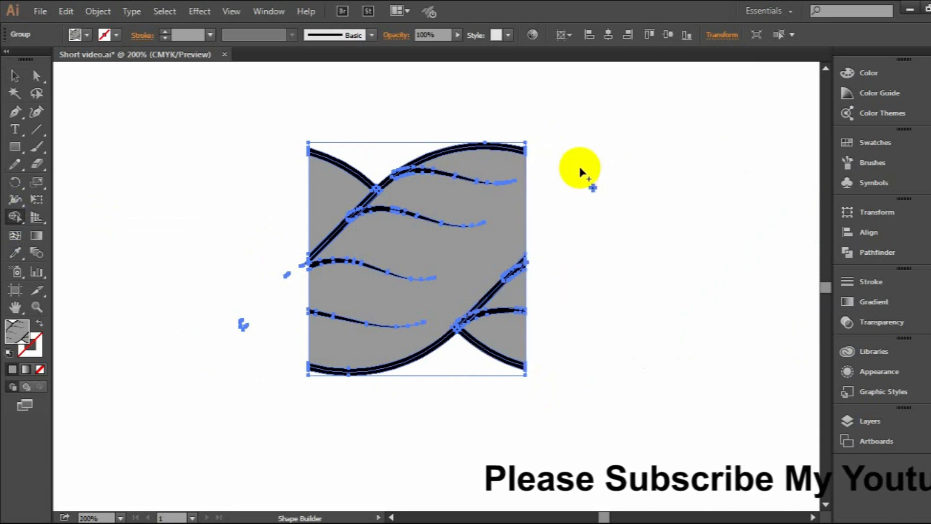
Remove the small leftover fragments beside the tile with the Shape Builder tool and deselect the artwork
click(15, 76)
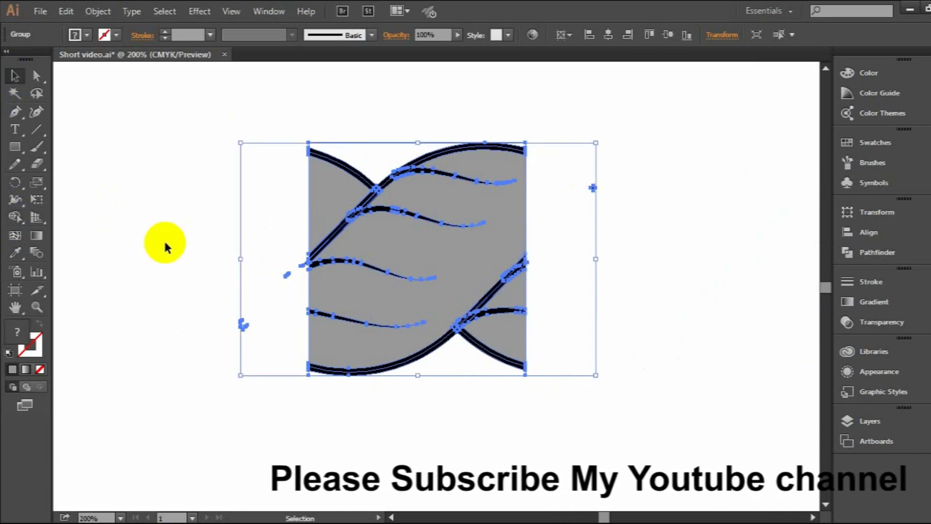
click(159, 202)
click(331, 237)
scroll(426, 263, up, 1)
drag(132, 104, 619, 451)
click(15, 216)
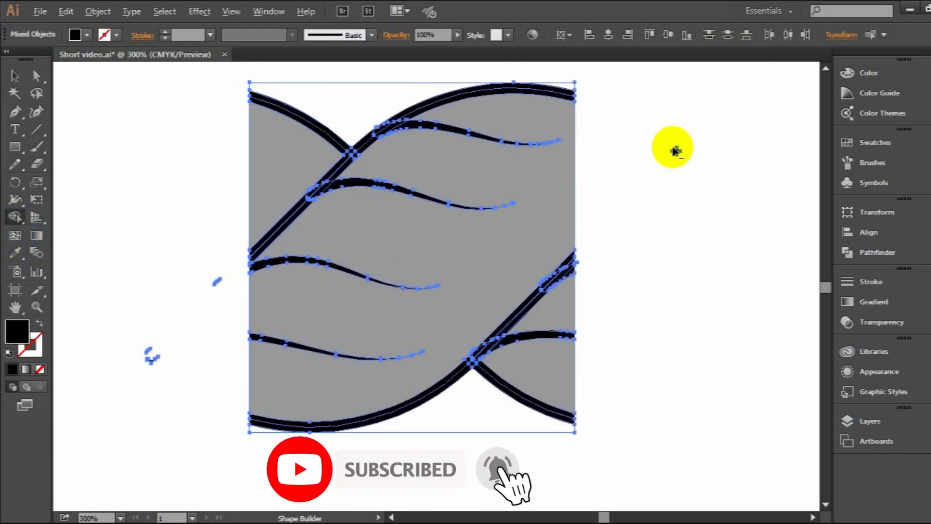
drag(214, 238, 218, 304)
mouse_move(158, 368)
mouse_down()
mouse_move(166, 377)
mouse_move(172, 345)
mouse_up()
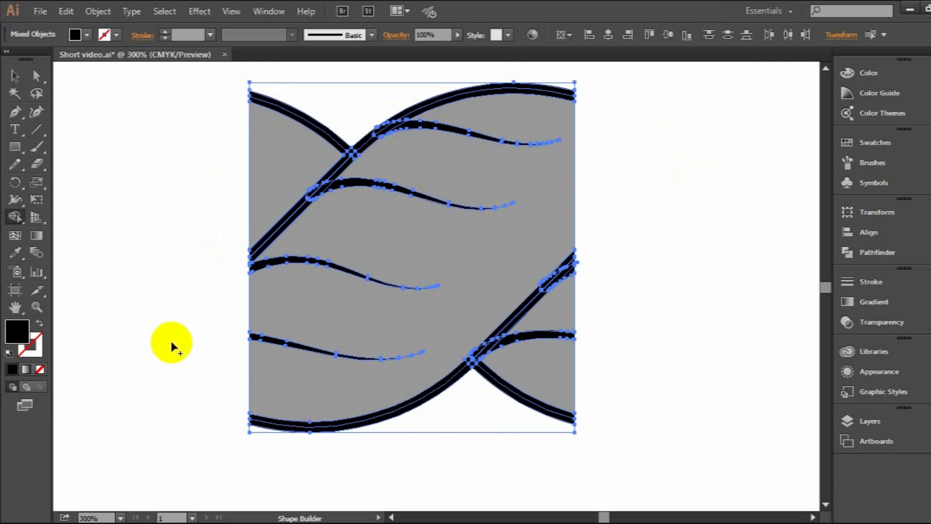
click(15, 76)
click(124, 152)
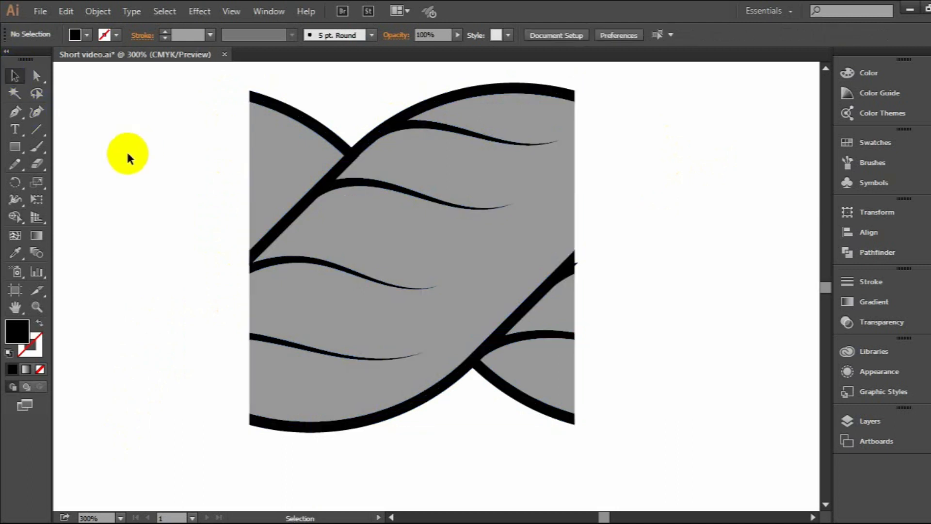
alt+scroll(388, 212, down, 2)
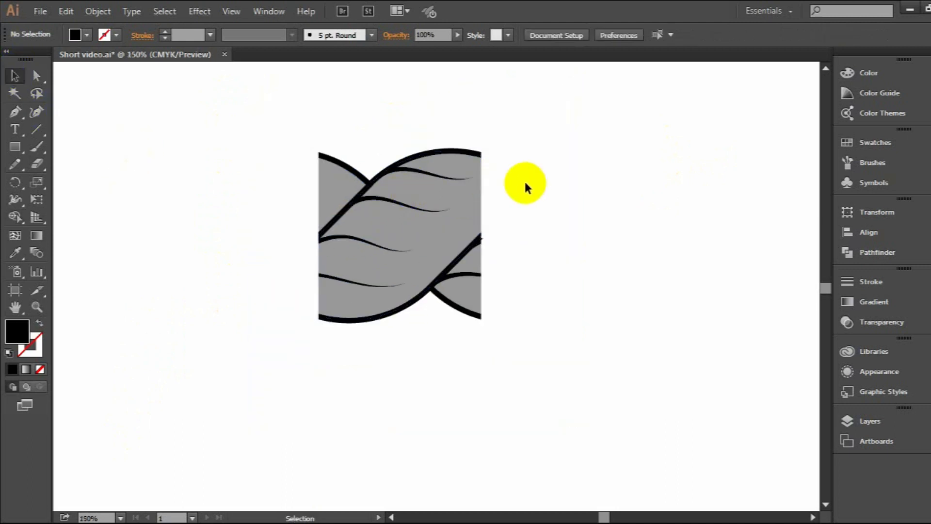
alt+scroll(488, 179, down, 1)
drag(493, 187, 546, 224)
click(516, 200)
drag(519, 196, 497, 223)
key(ctrl+z)
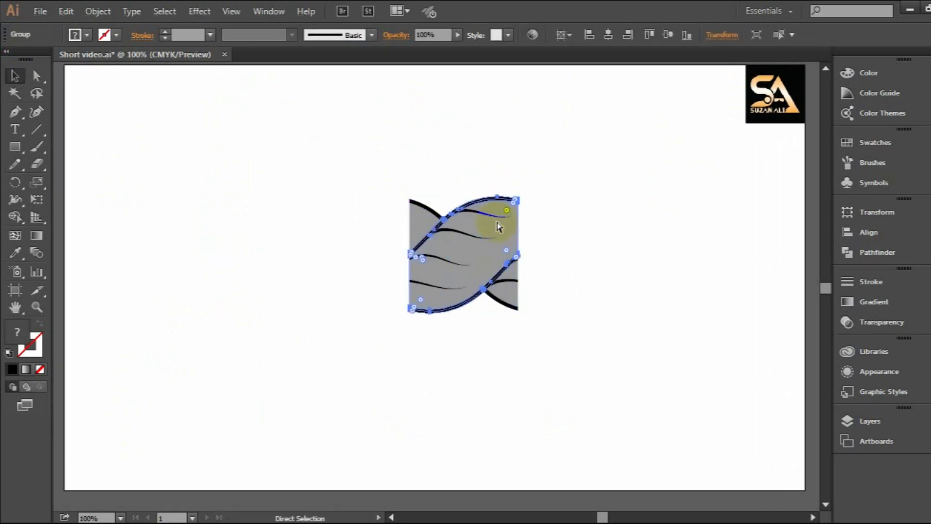
Scale the whole rope tile down to about a third of its size around its center and group it
drag(331, 176, 570, 358)
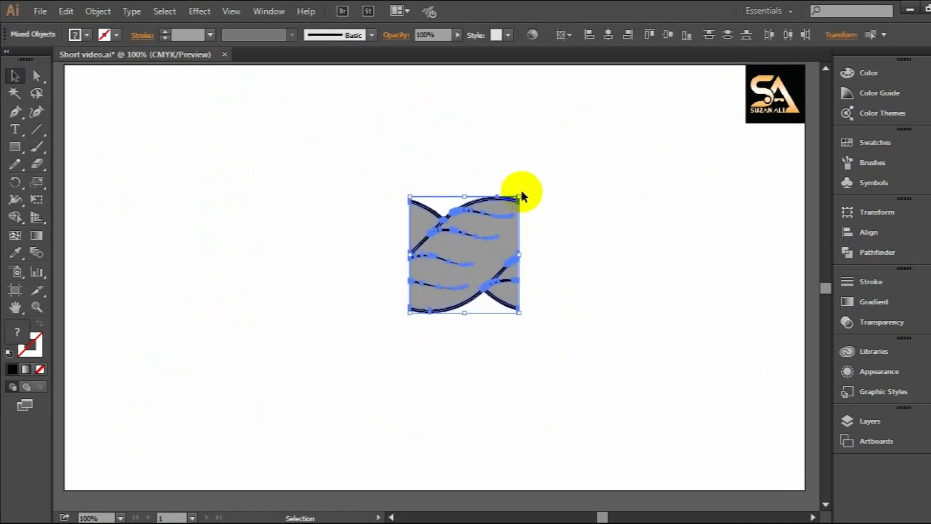
drag(519, 194, 491, 235)
right_click(461, 251)
click(498, 316)
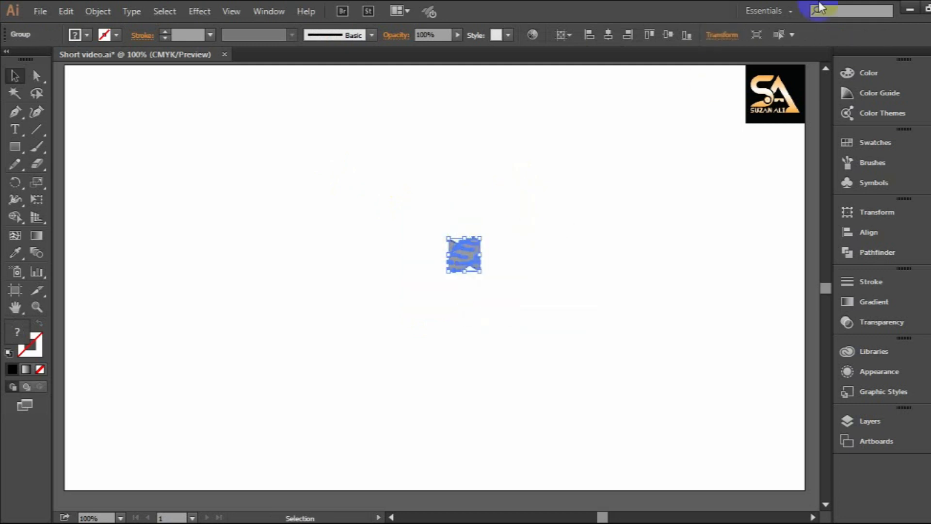
Start a new pattern brush from the grouped rope tile
click(254, 9)
click(236, 14)
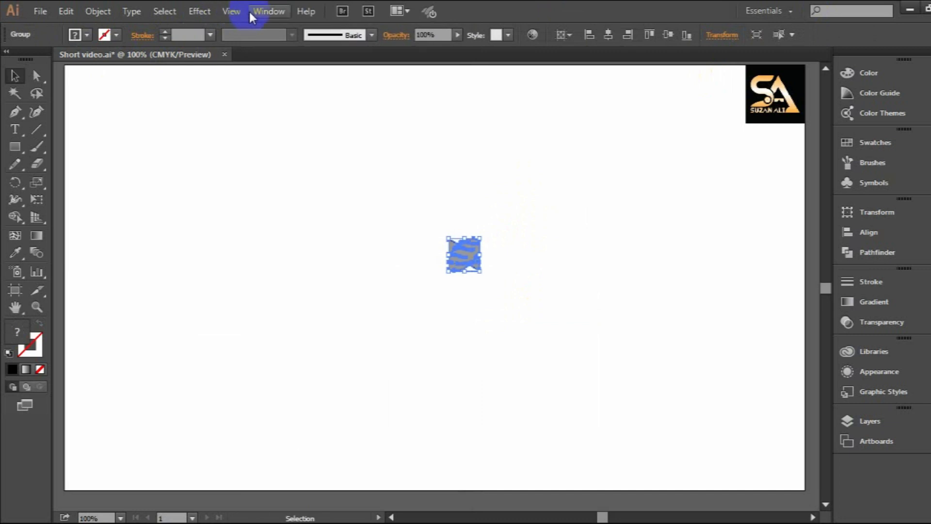
click(267, 10)
click(325, 237)
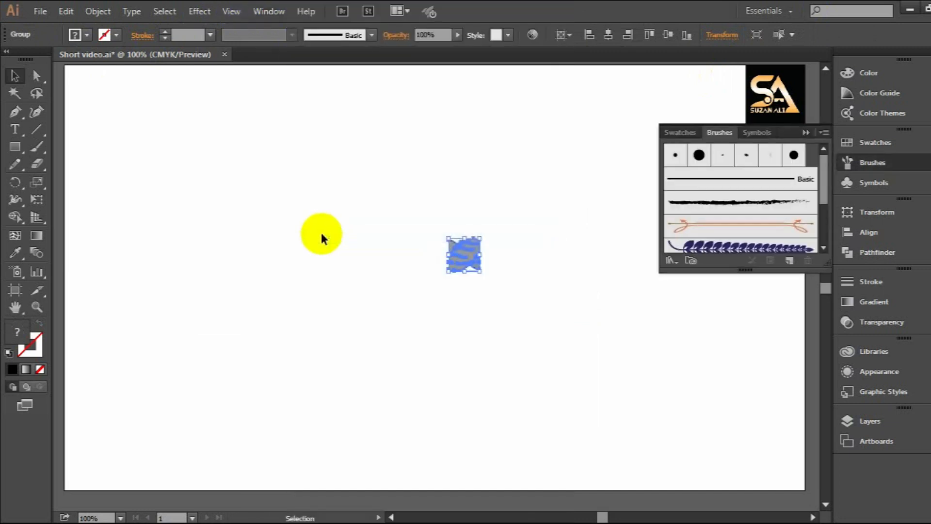
click(788, 262)
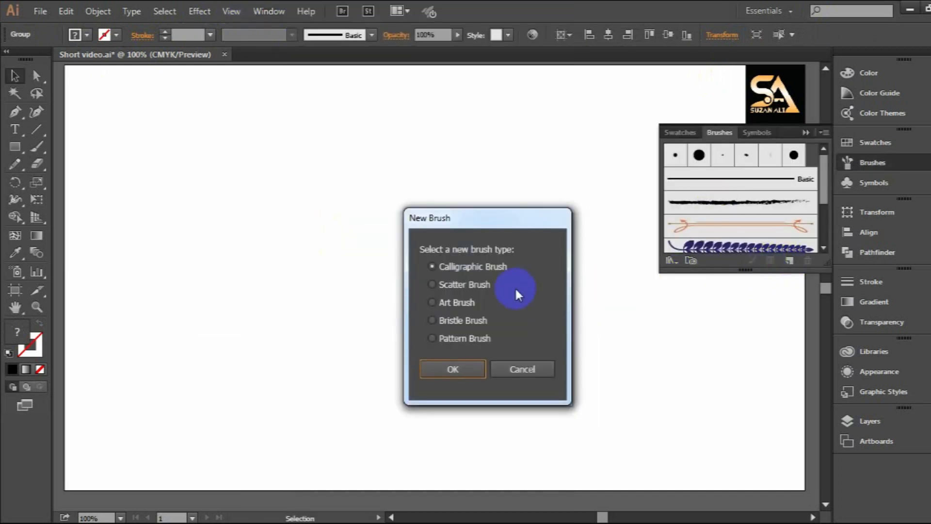
click(450, 367)
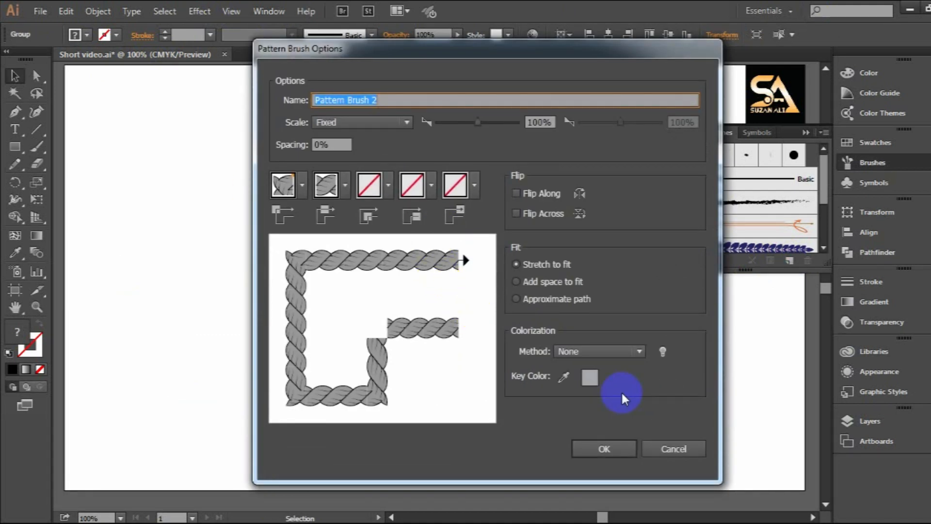
Review the outer corner and side tile choices and create the rope pattern brush
click(285, 192)
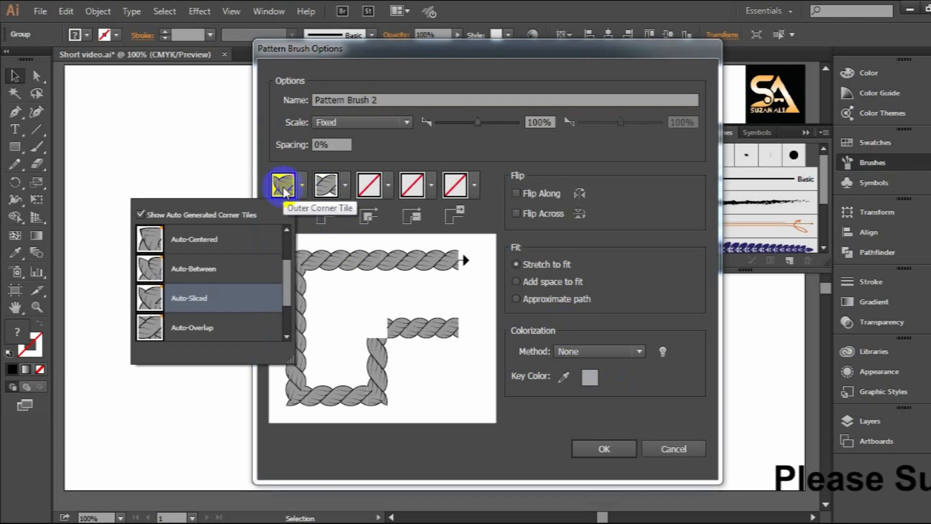
click(330, 187)
click(330, 187)
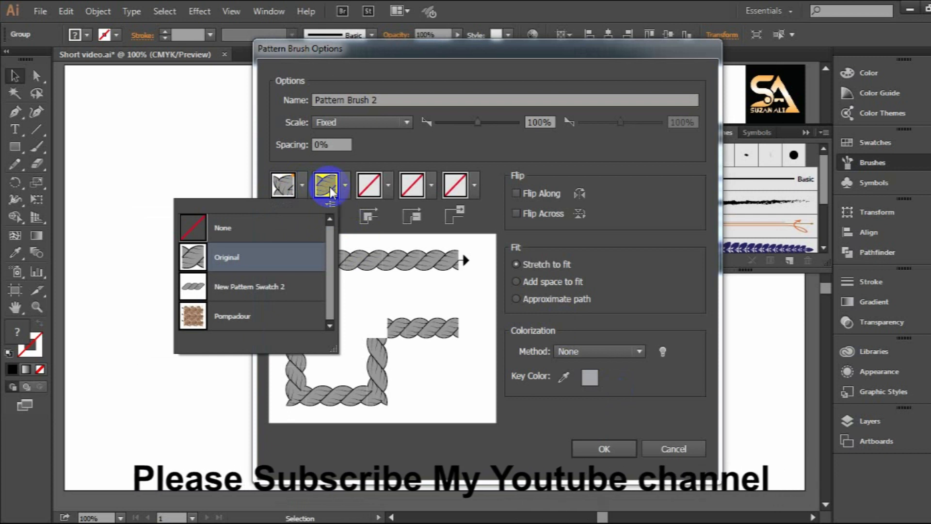
click(283, 187)
click(290, 191)
click(292, 192)
click(293, 192)
click(191, 270)
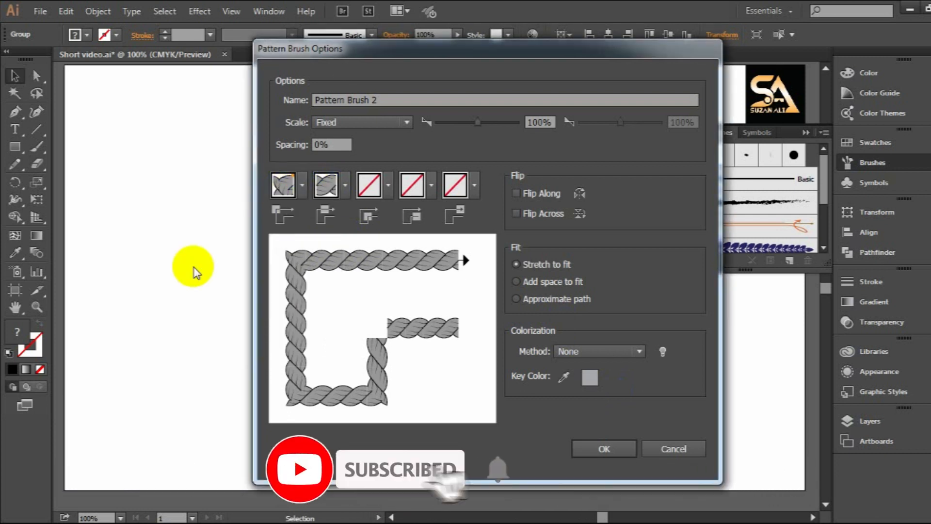
click(617, 449)
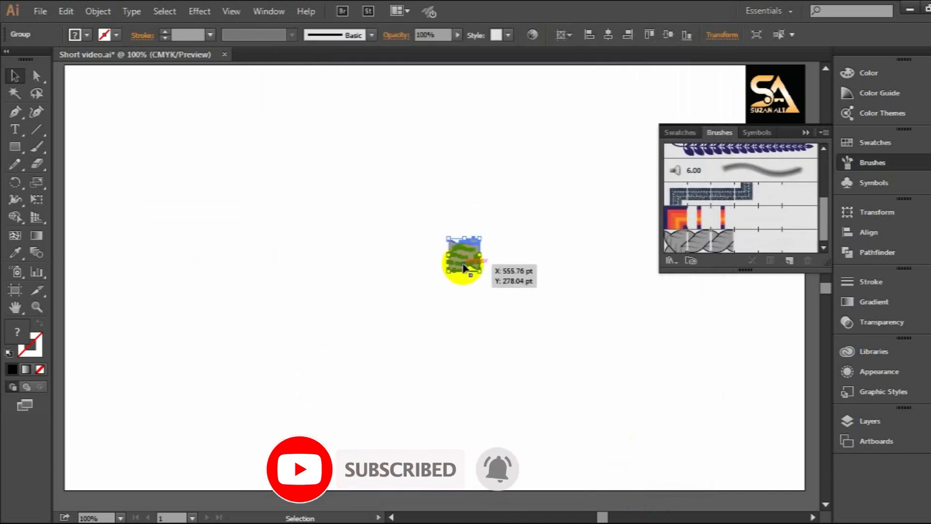
Move the rope tile off the artboard to the empty area above it and deselect it
scroll(463, 266, down, 1)
drag(458, 264, 476, 98)
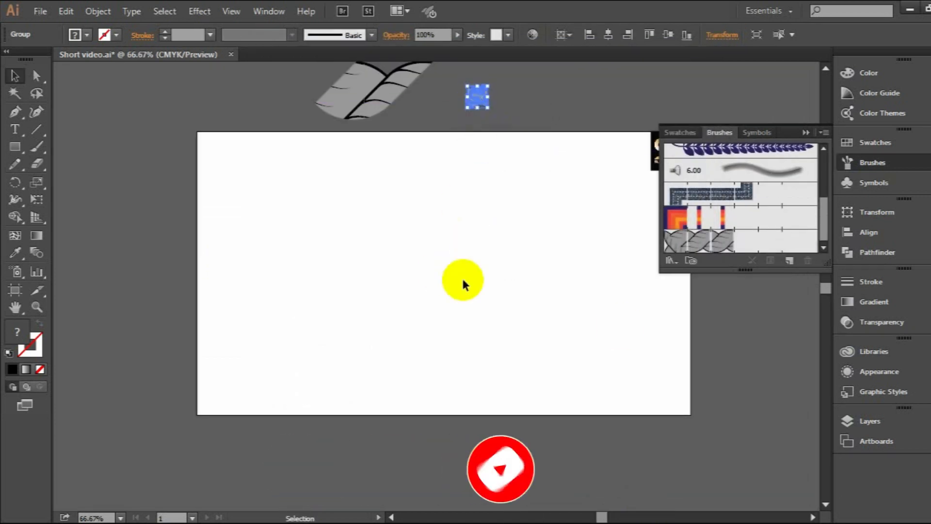
click(461, 278)
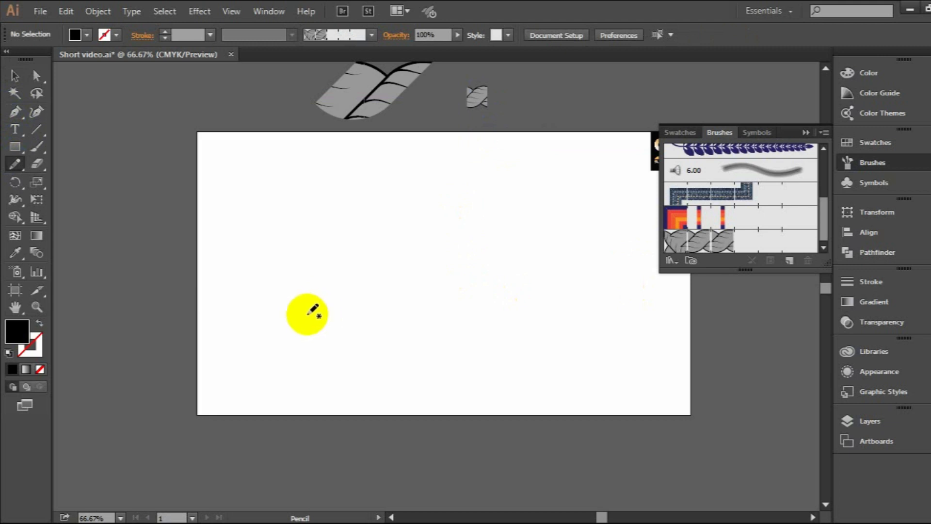
Draw a freehand looped path with the Pencil tool on the artboard, apply the rope pattern brush to it, and deselect
mouse_move(315, 318)
mouse_down()
mouse_move(382, 209)
mouse_move(517, 282)
mouse_move(508, 196)
mouse_move(342, 360)
mouse_up()
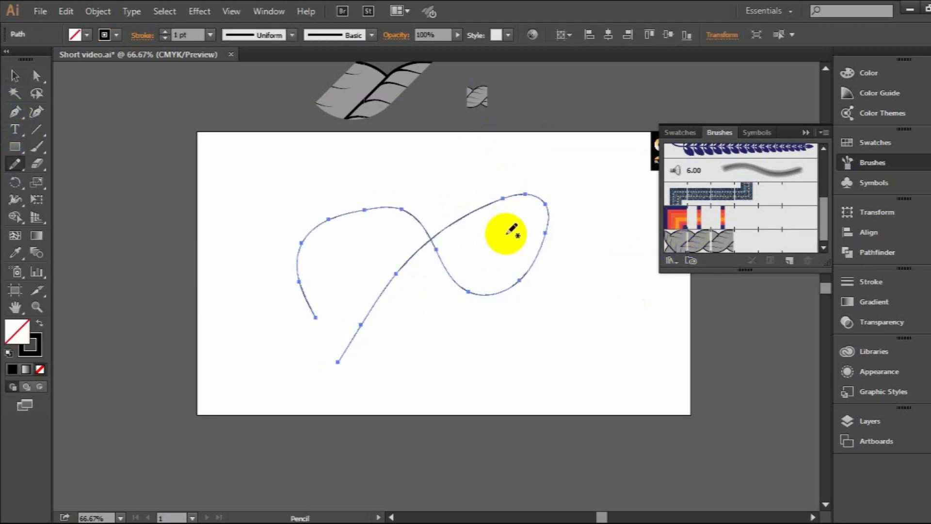
click(678, 244)
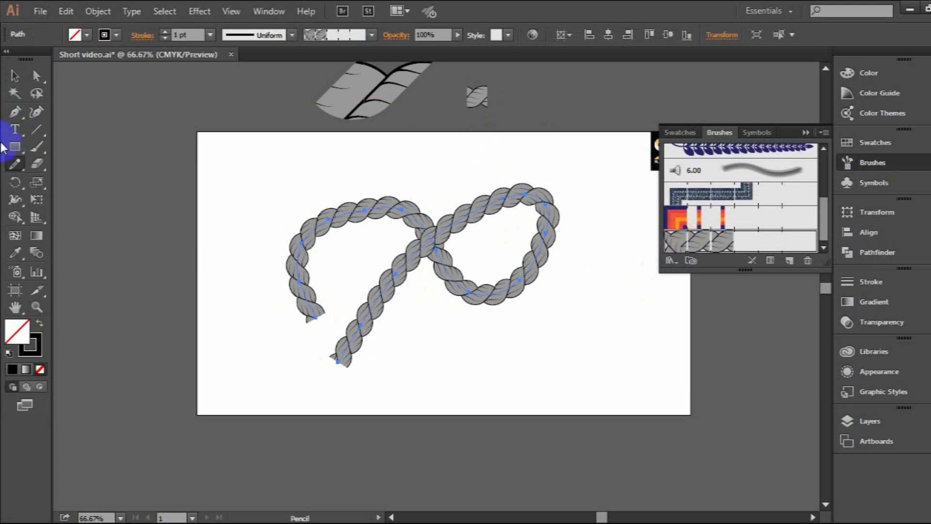
click(14, 76)
click(601, 320)
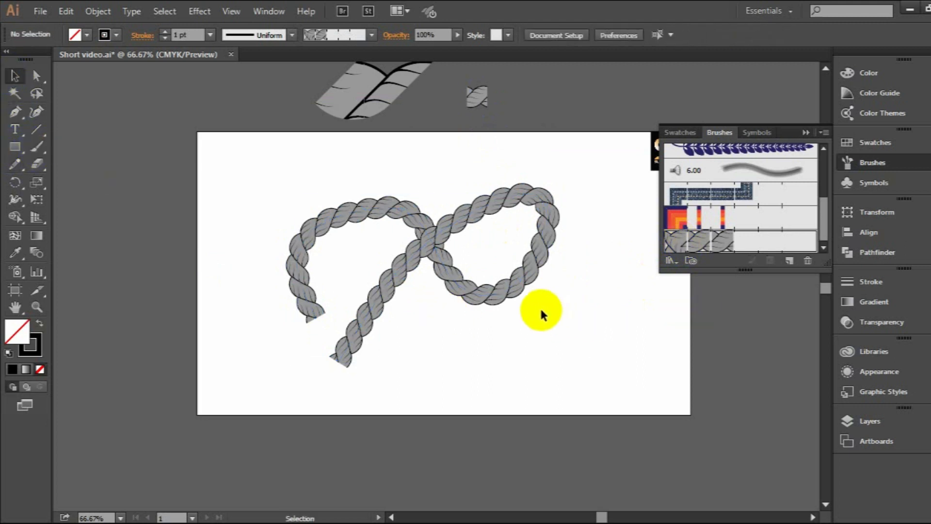
Move the looped rope toward the lower-right part of the artboard
key(ctrl+plus)
key(ctrl+minus)
drag(447, 239, 562, 276)
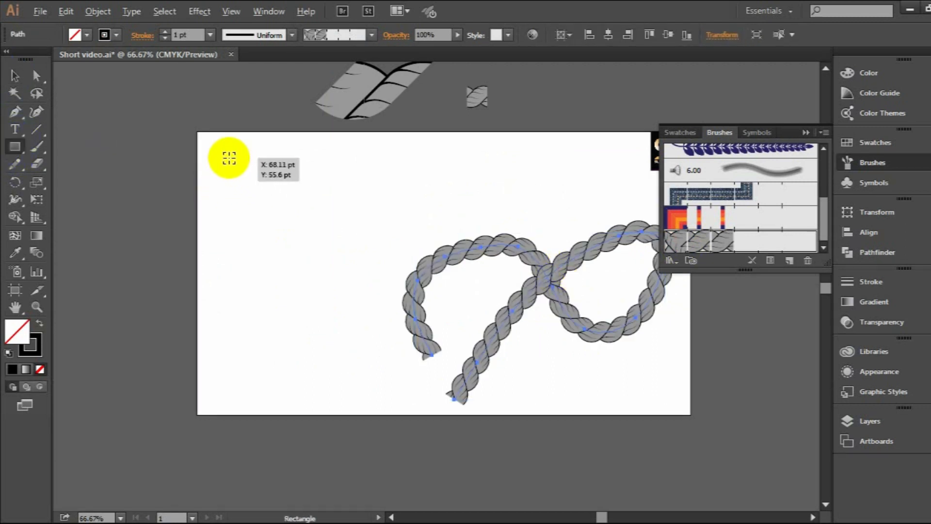
Draw a rectangle covering nearly the whole artboard and apply the rope pattern brush to it as a frame
mouse_move(198, 134)
mouse_down()
mouse_move(366, 286)
mouse_move(567, 361)
mouse_move(612, 332)
mouse_move(652, 349)
mouse_move(669, 379)
mouse_move(665, 397)
mouse_move(678, 400)
mouse_up()
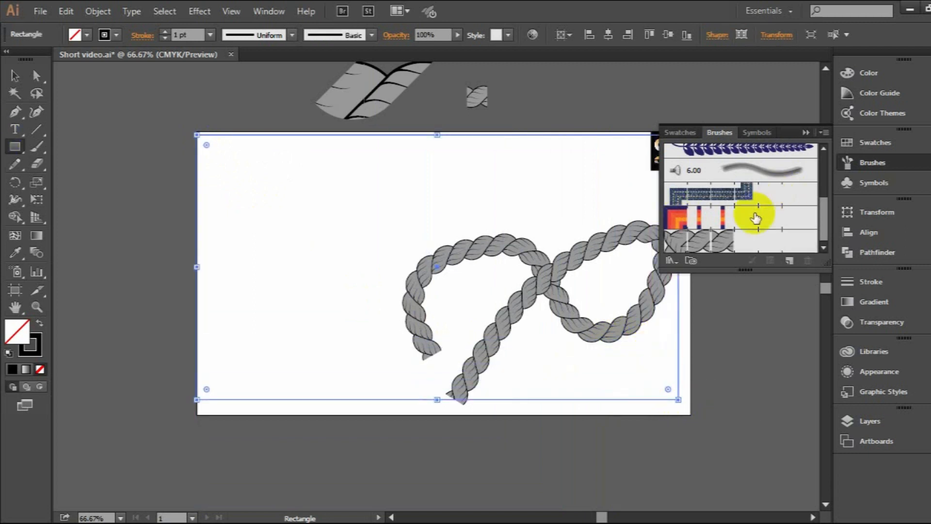
click(711, 243)
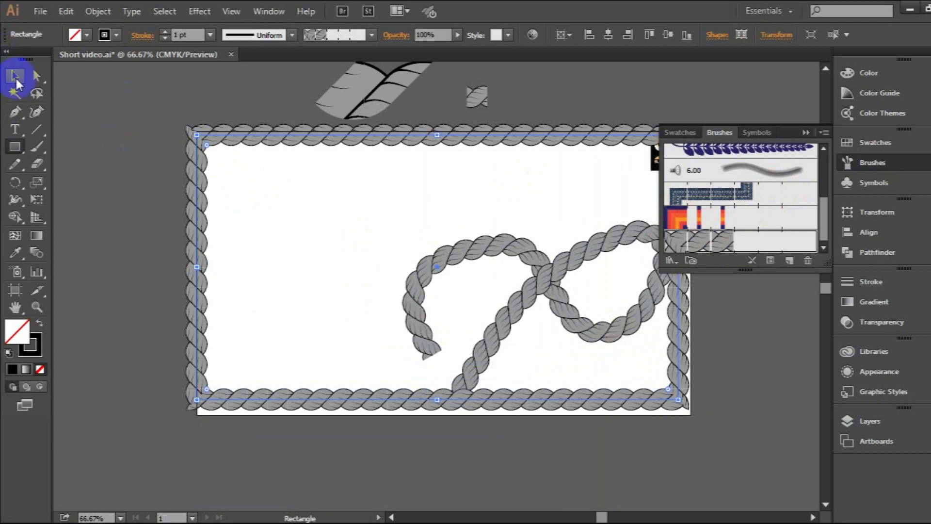
Set the rope frame's stroke color to #cc3366
double_click(36, 350)
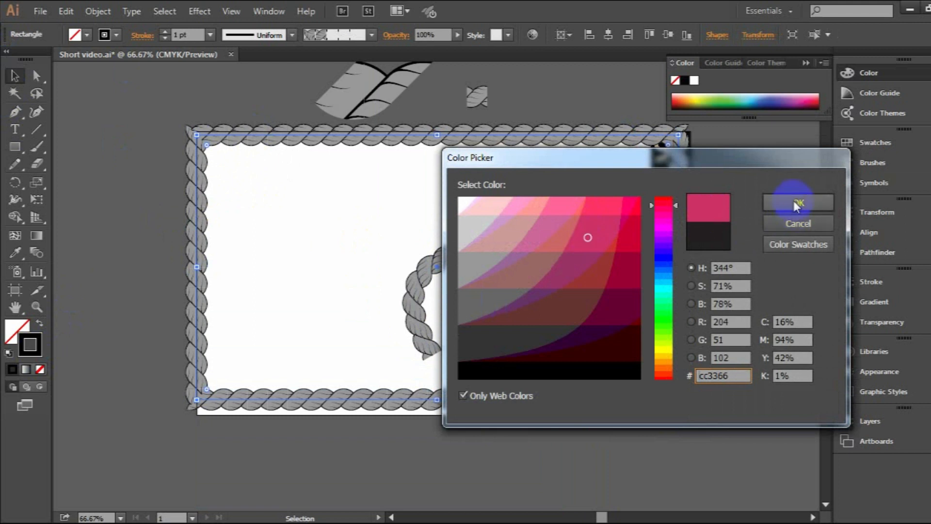
click(793, 202)
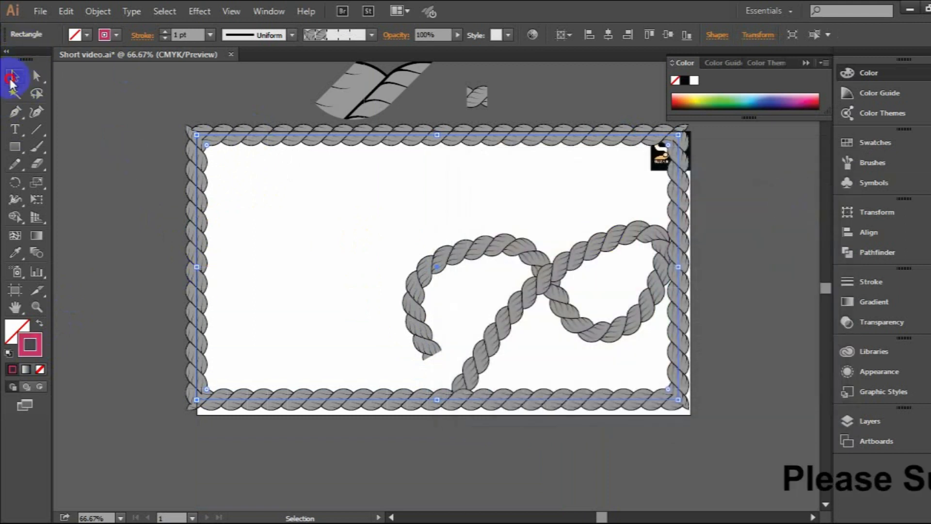
click(152, 146)
click(340, 145)
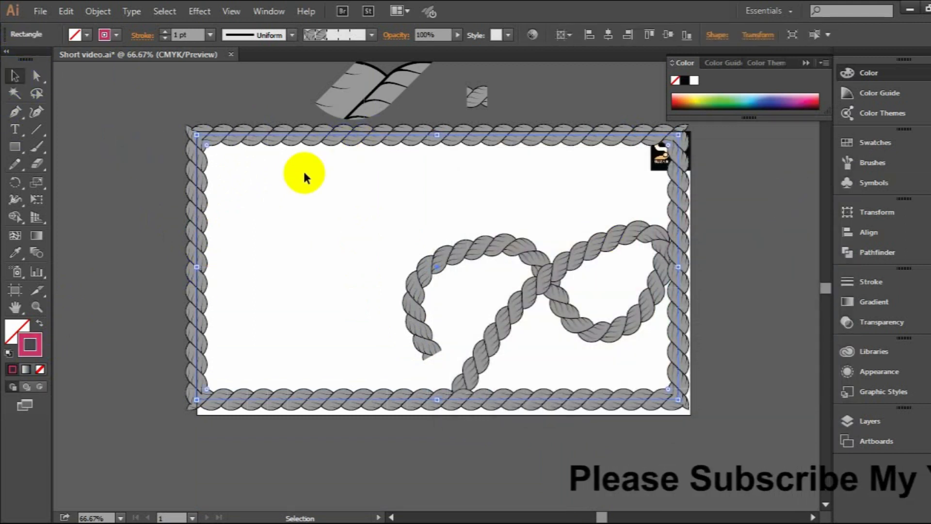
Set the rope frame's stroke weight to 0.5 pt and slightly adjust its upper corners to fit the artboard
click(569, 272)
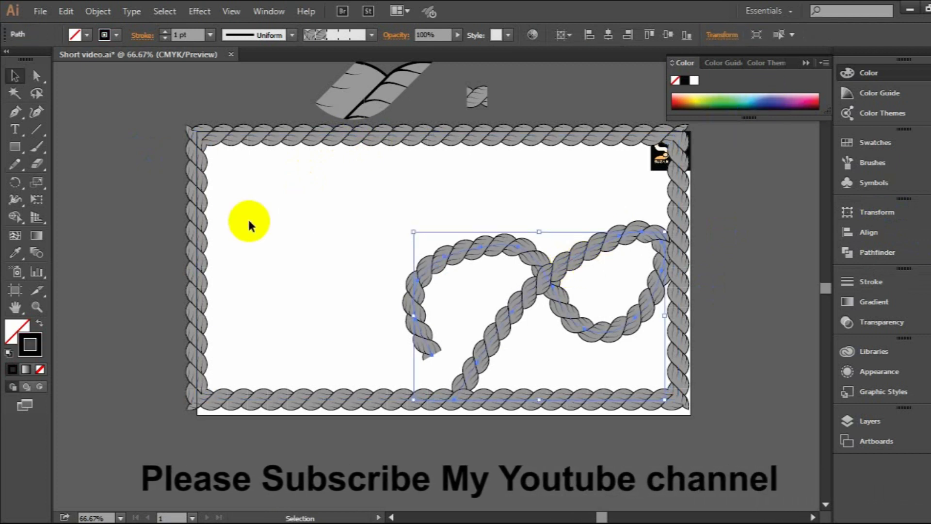
click(344, 158)
click(354, 135)
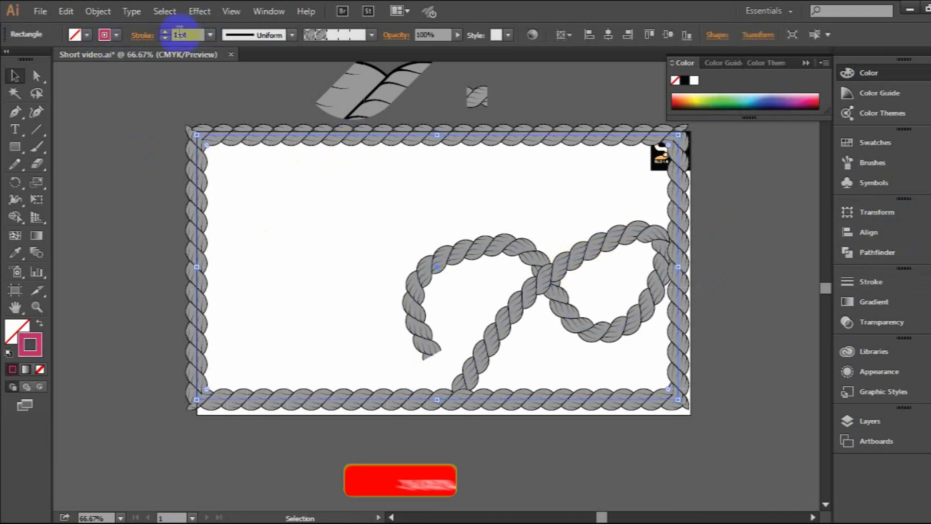
click(210, 34)
click(226, 66)
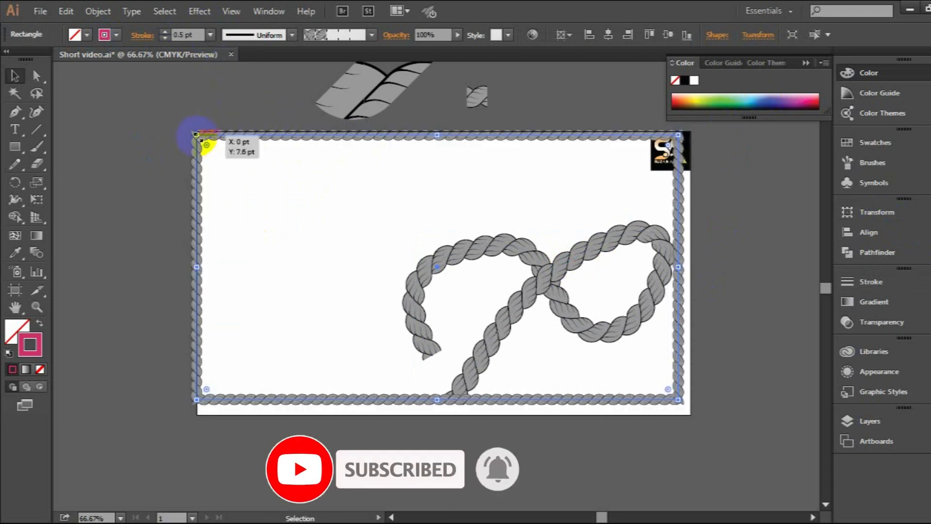
drag(203, 137, 207, 140)
drag(678, 136, 678, 144)
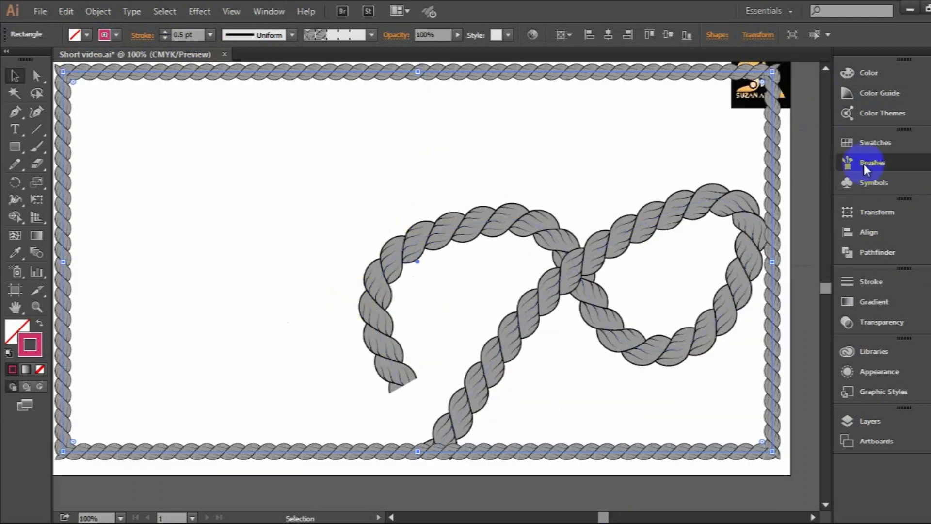
Set the rope pattern brush's colorization method to Tints and apply the change to the existing strokes
click(864, 164)
double_click(716, 245)
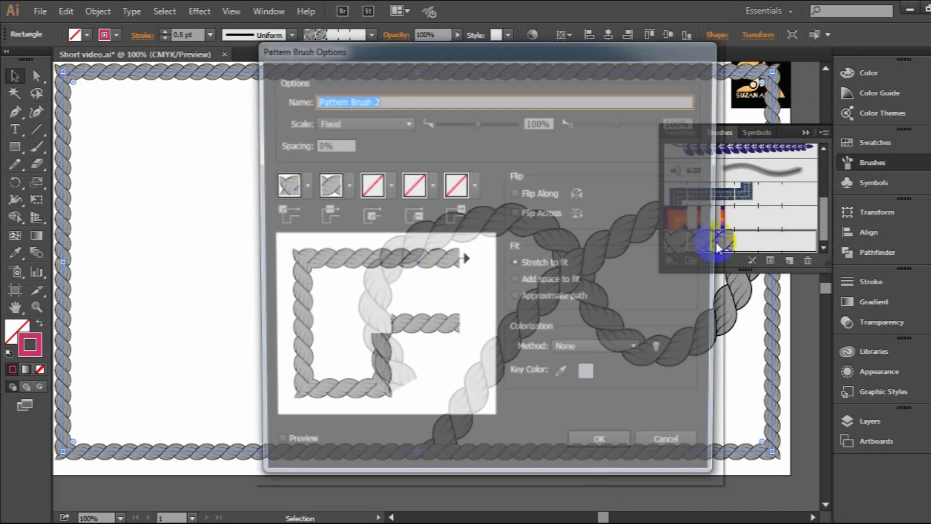
click(580, 352)
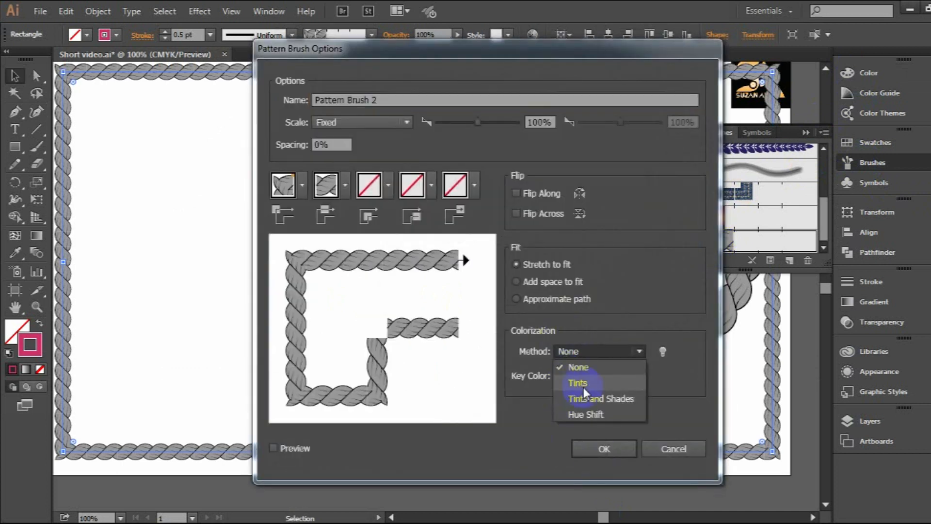
click(583, 384)
click(601, 447)
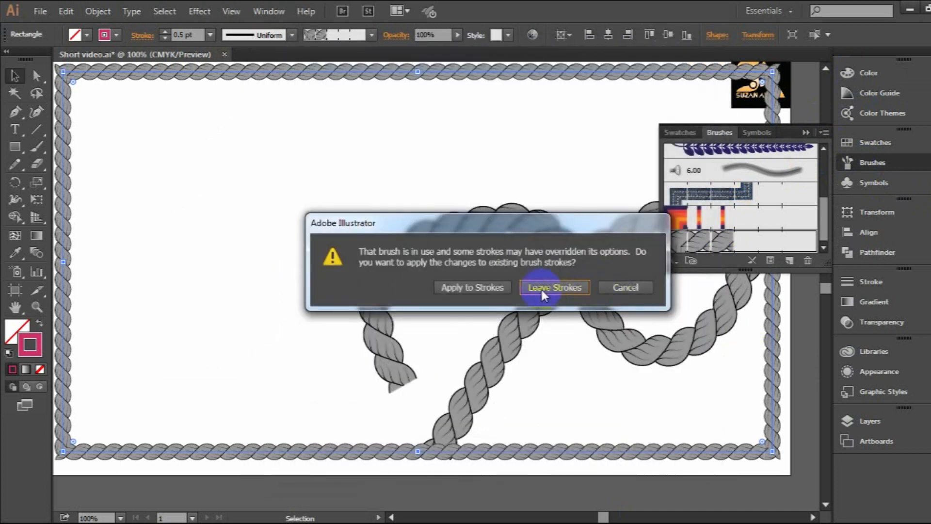
click(493, 289)
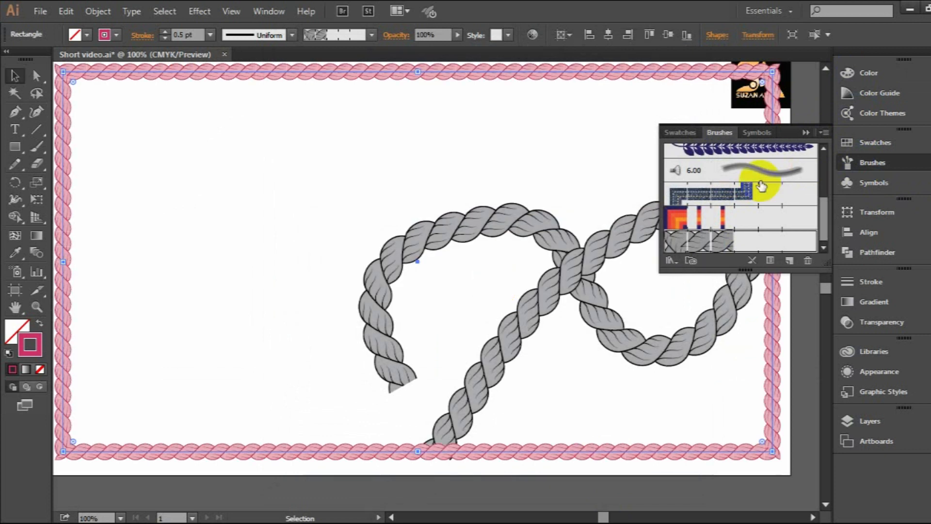
click(803, 133)
Shift the rope frame slightly down and move the looped rope up inside it
click(148, 313)
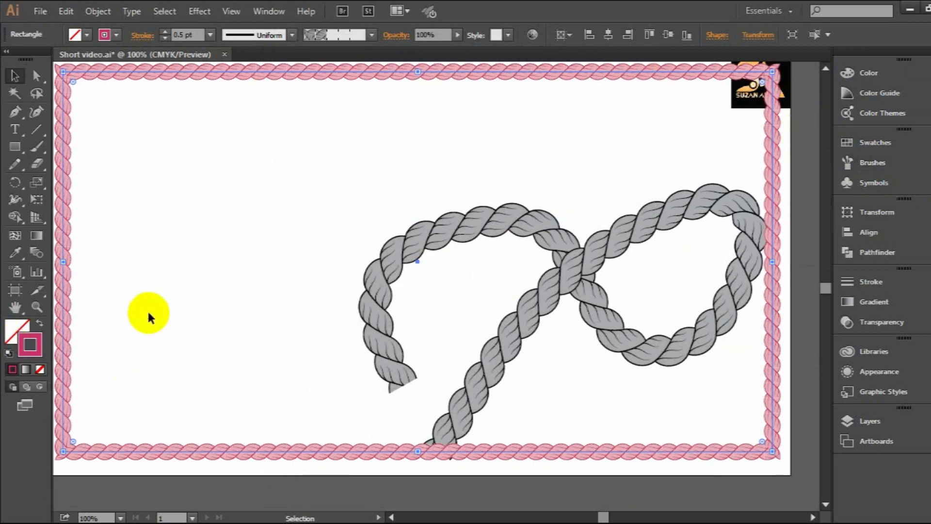
drag(297, 75, 296, 82)
drag(454, 235, 442, 183)
Set the looped rope's stroke weight to 0.25 pt
click(197, 34)
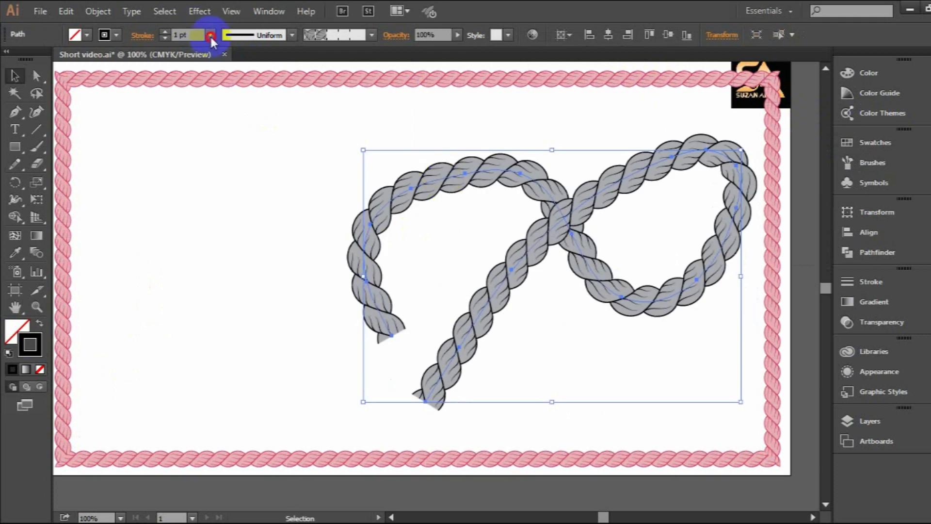
click(210, 37)
click(225, 52)
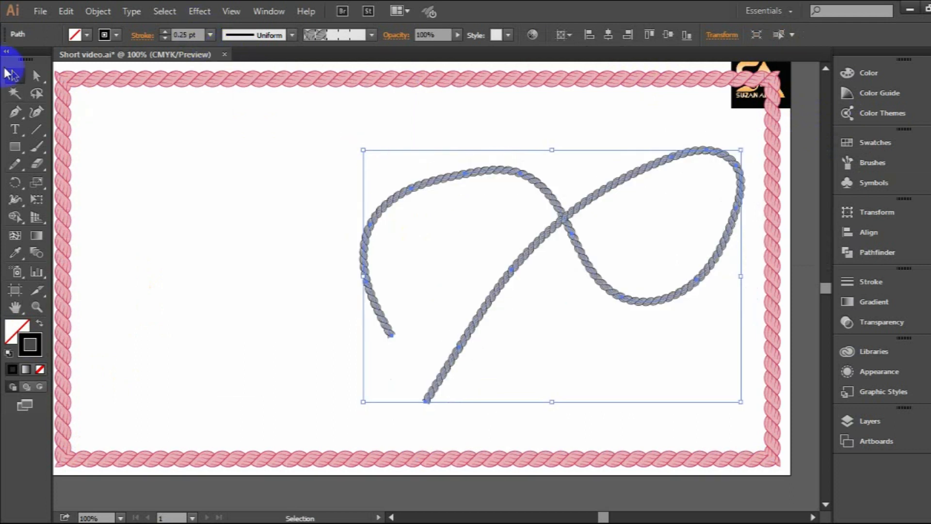
Recolor the looped rope's stroke, trying orange and settling on red, and deselect it
click(105, 34)
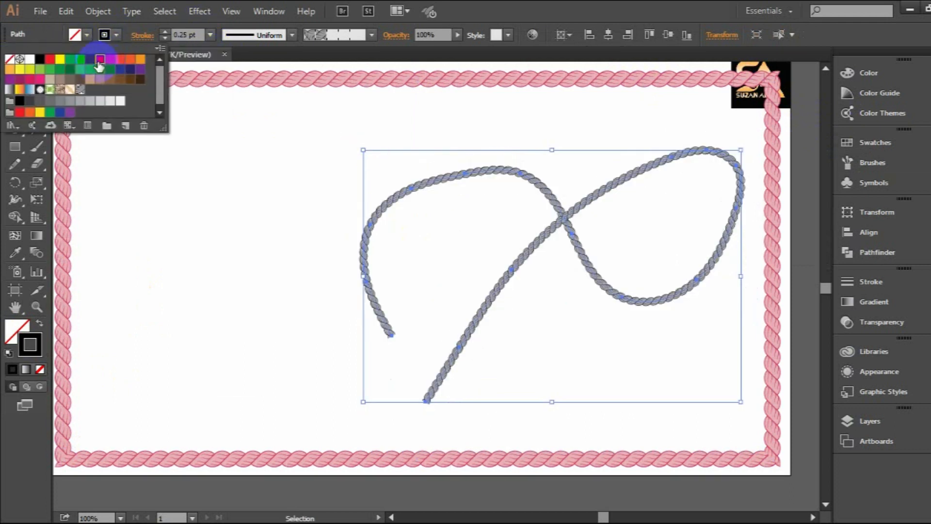
click(100, 66)
click(141, 61)
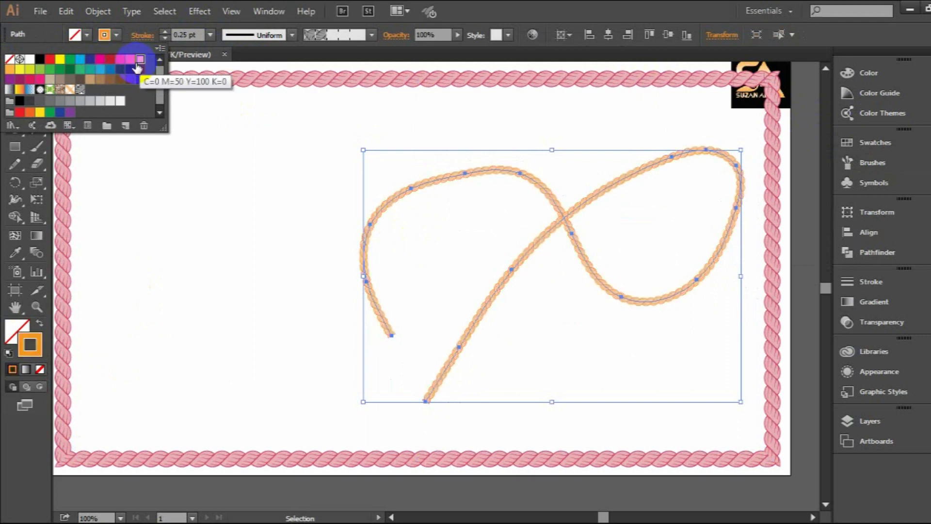
click(50, 60)
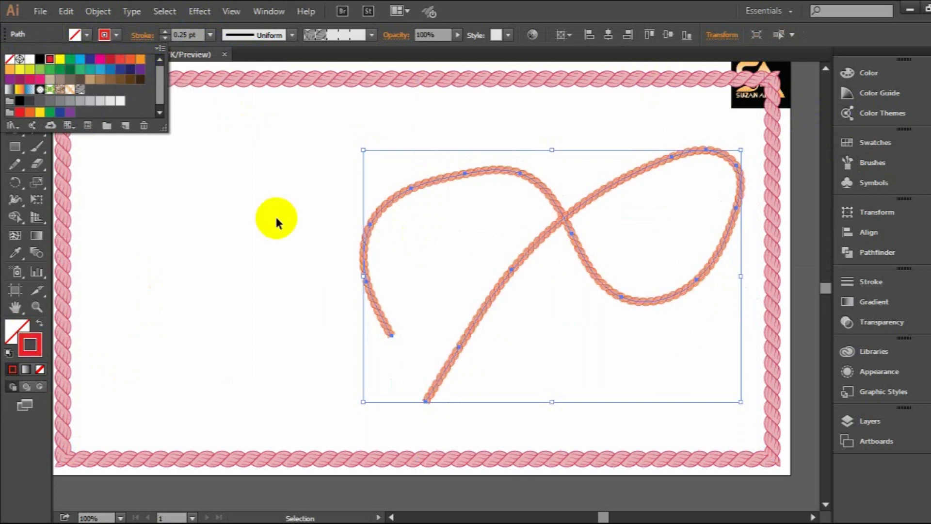
click(276, 218)
click(276, 218)
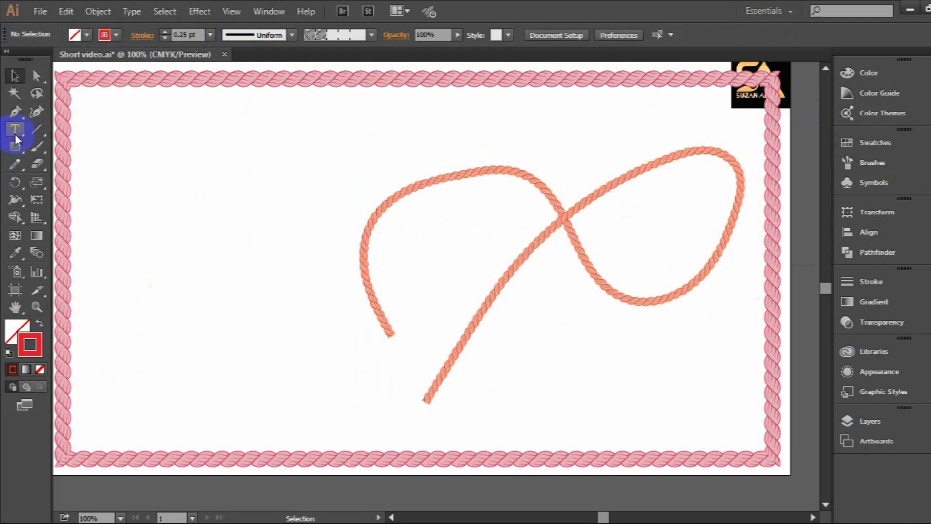